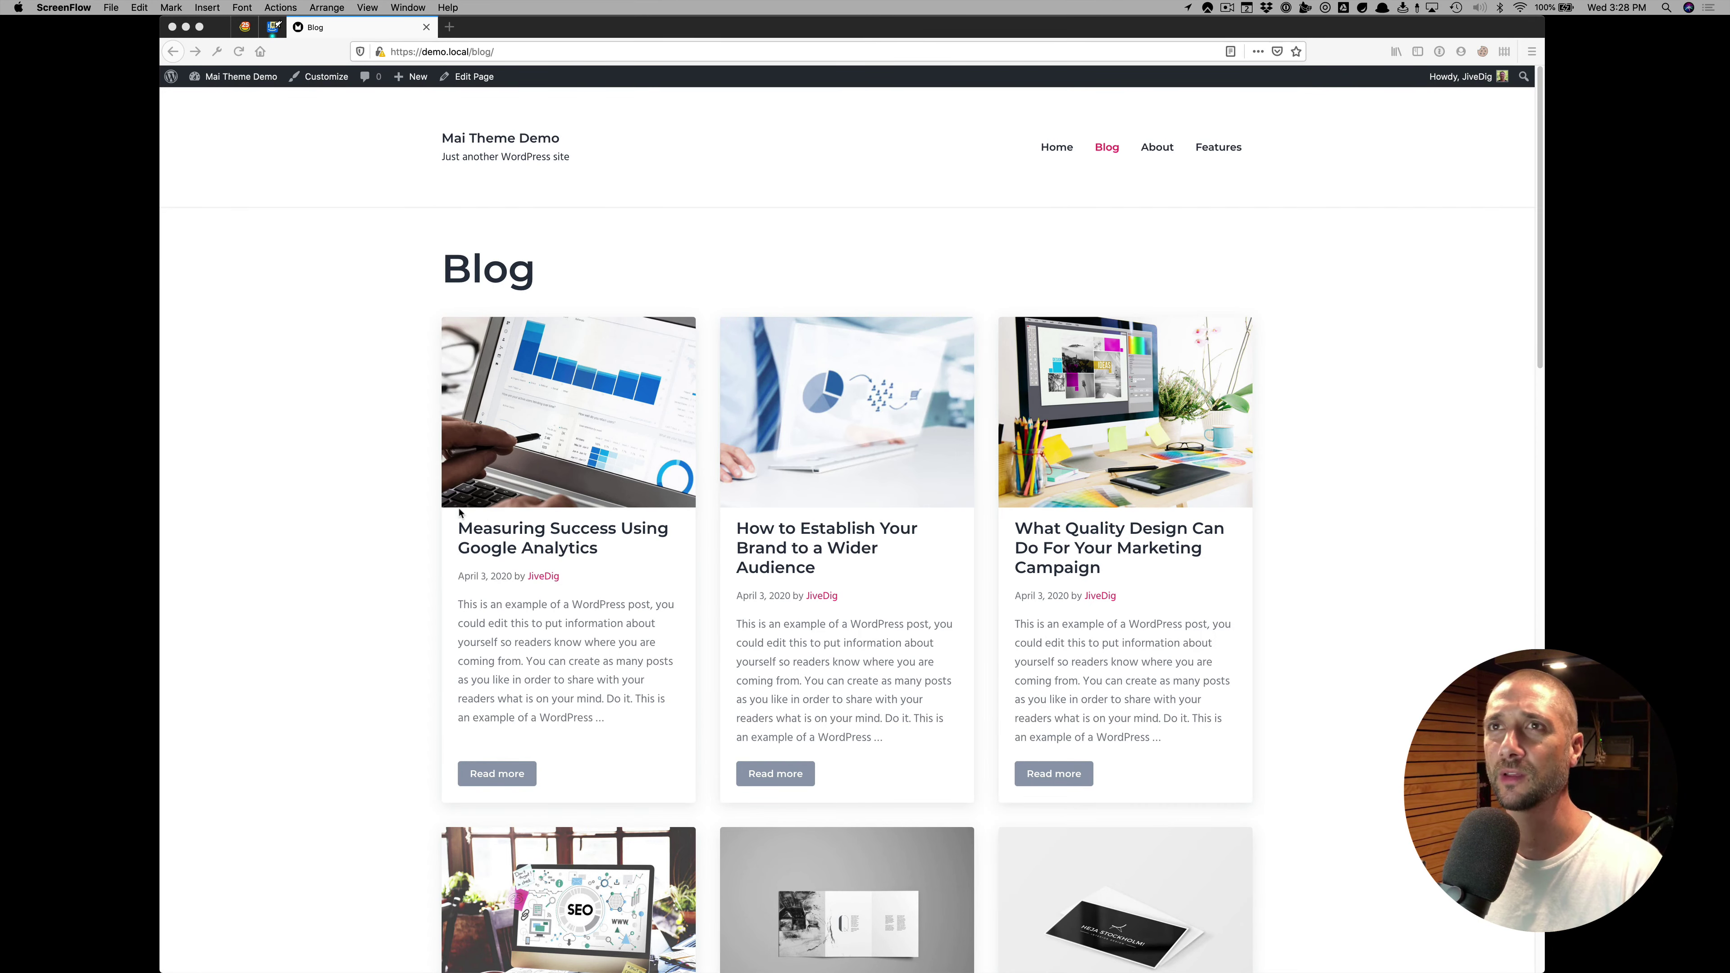
Launch the Customizer from the admin bar while viewing the Blog page.
scroll(443, 512, down, 10)
scroll(432, 513, down, 2)
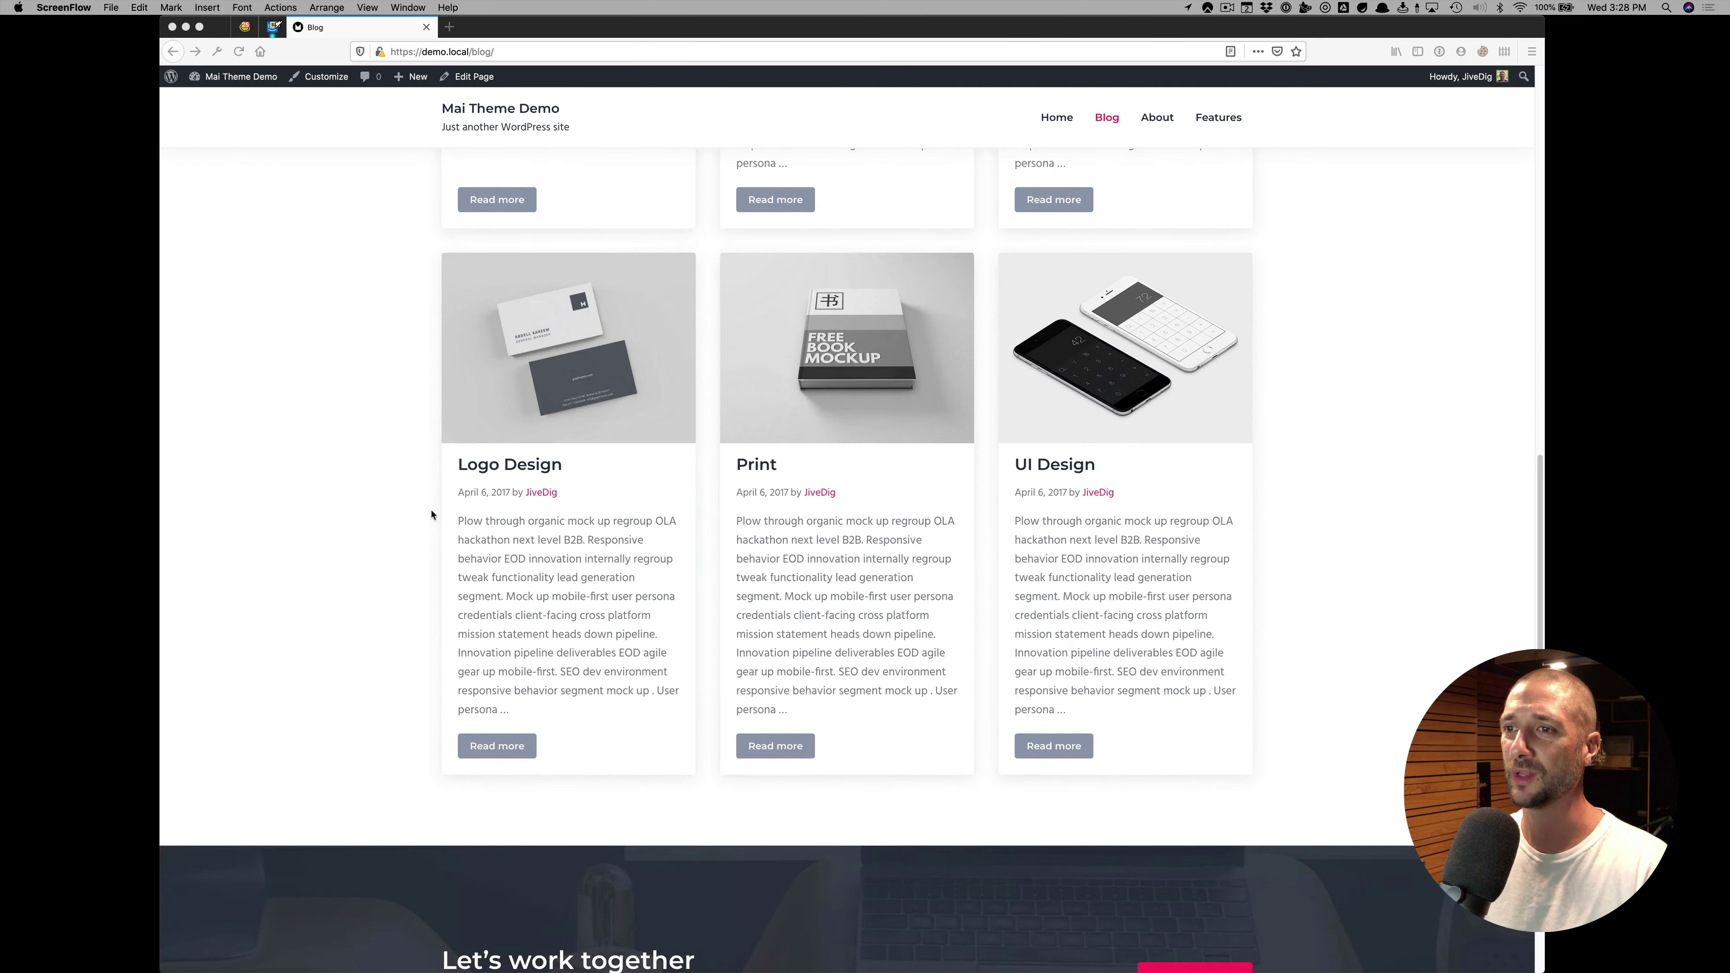
scroll(429, 538, up, 12)
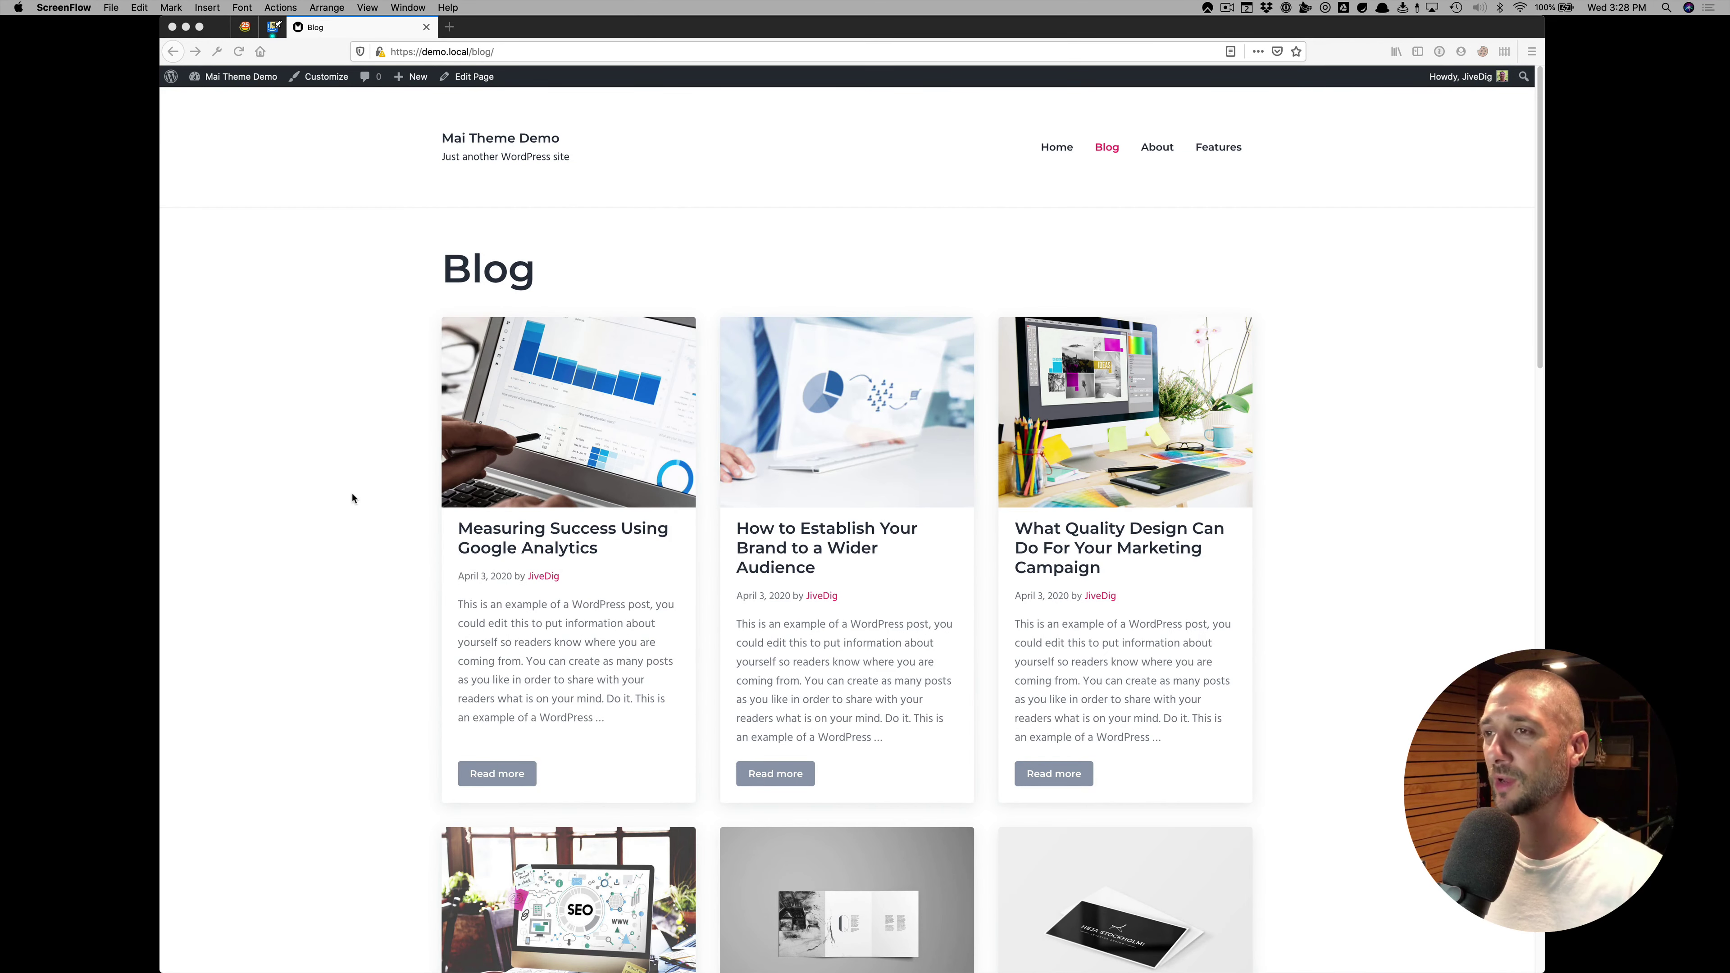
click(326, 78)
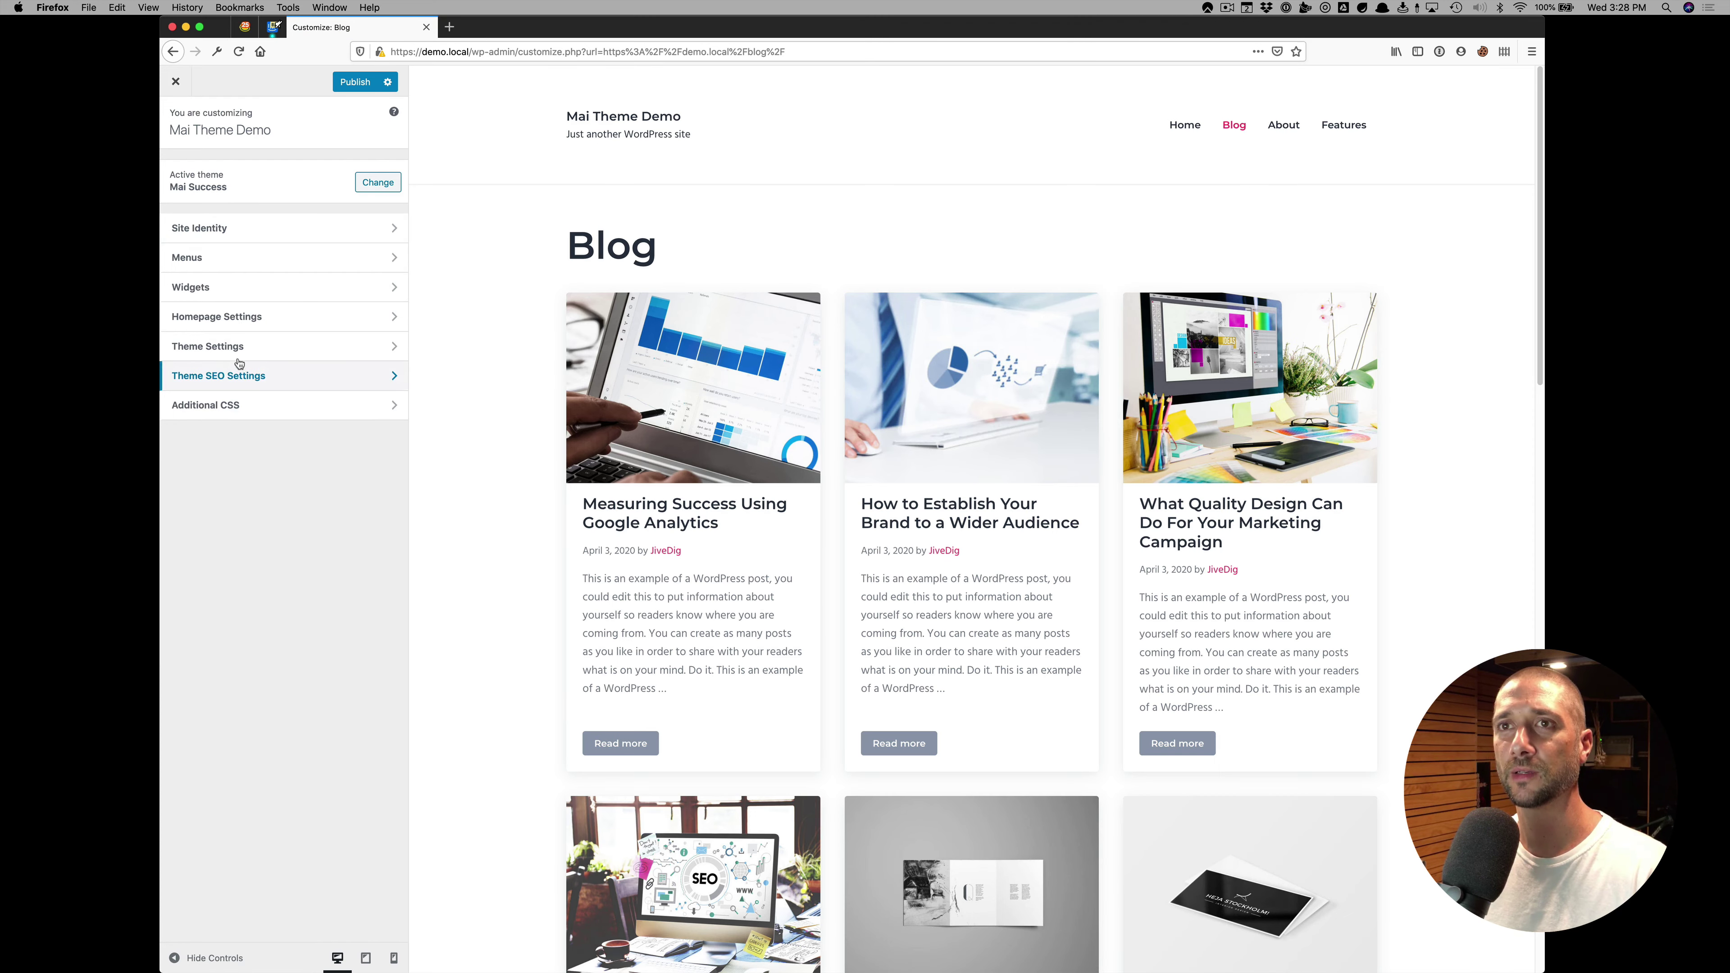
In Theme Settings > Page Header, tick Post under singular content and content archives.
click(240, 350)
click(240, 377)
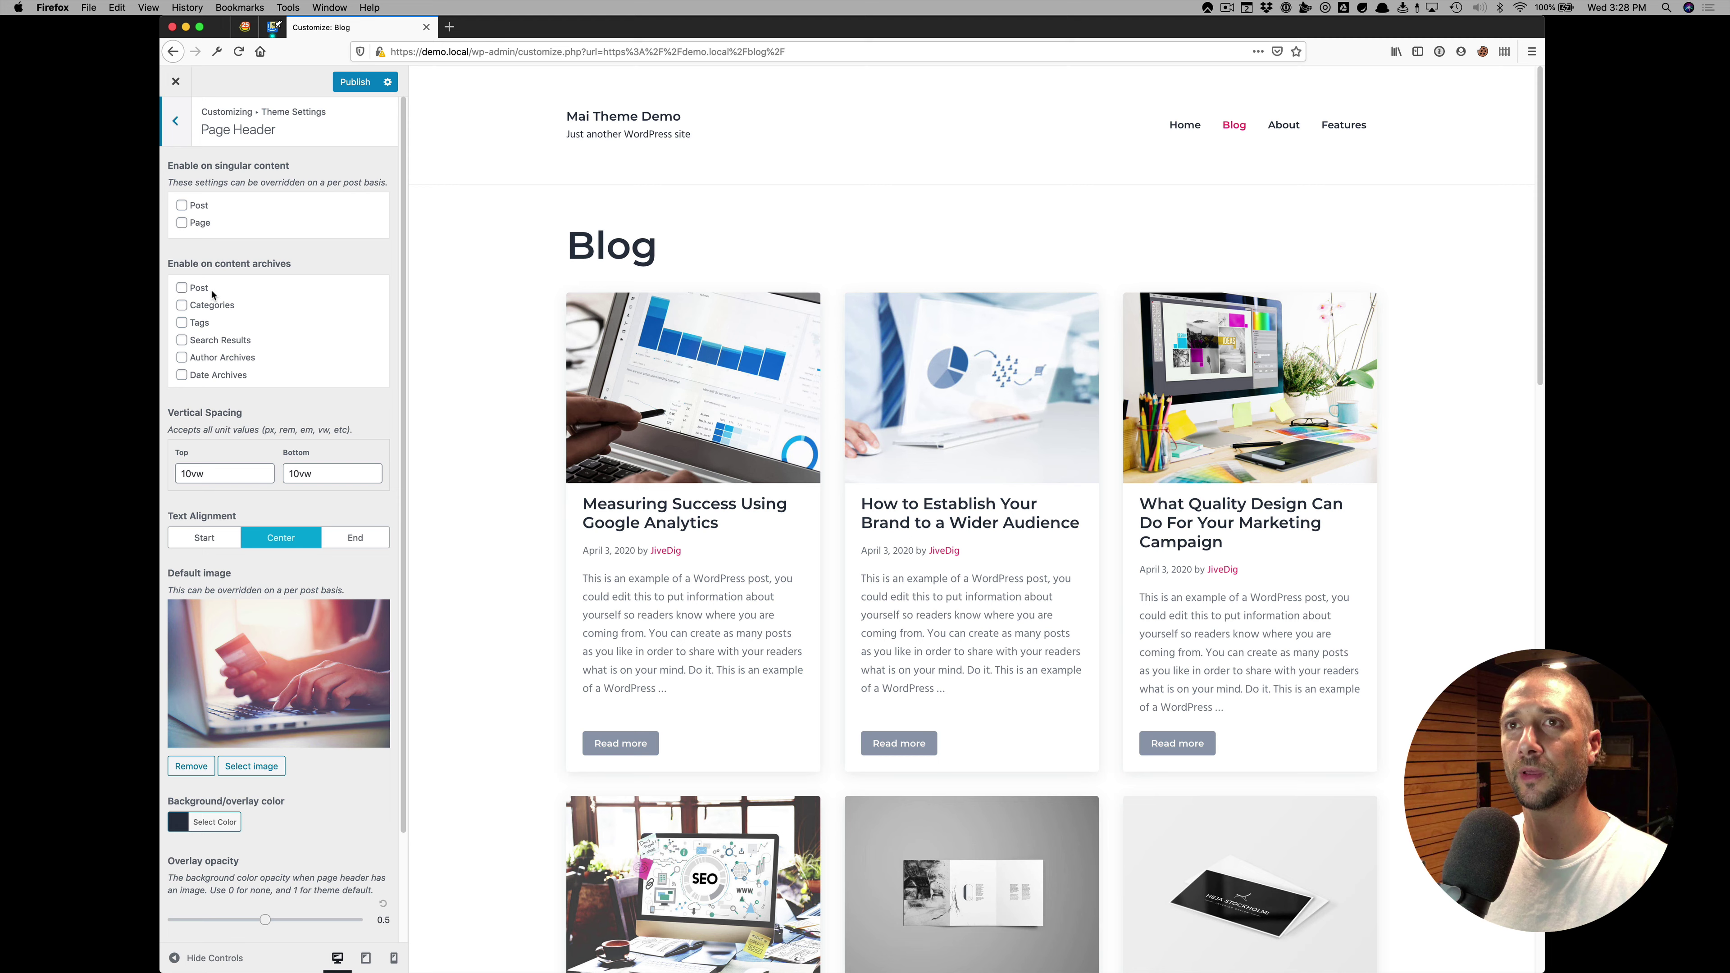
click(200, 210)
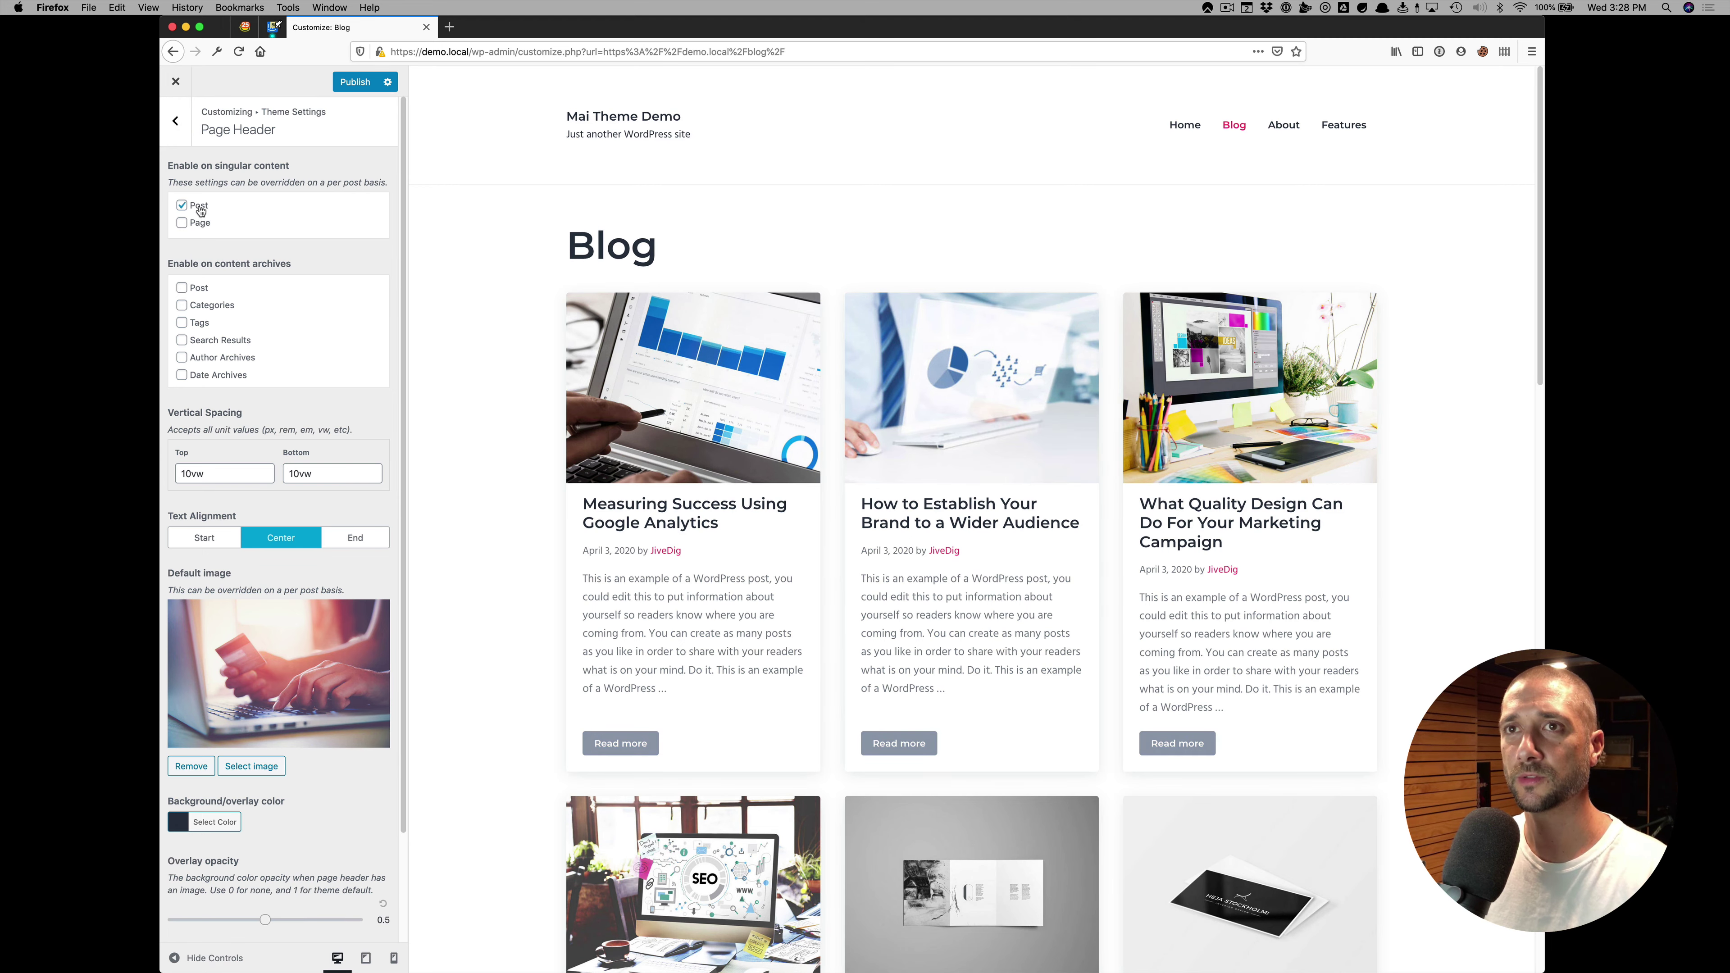
click(199, 287)
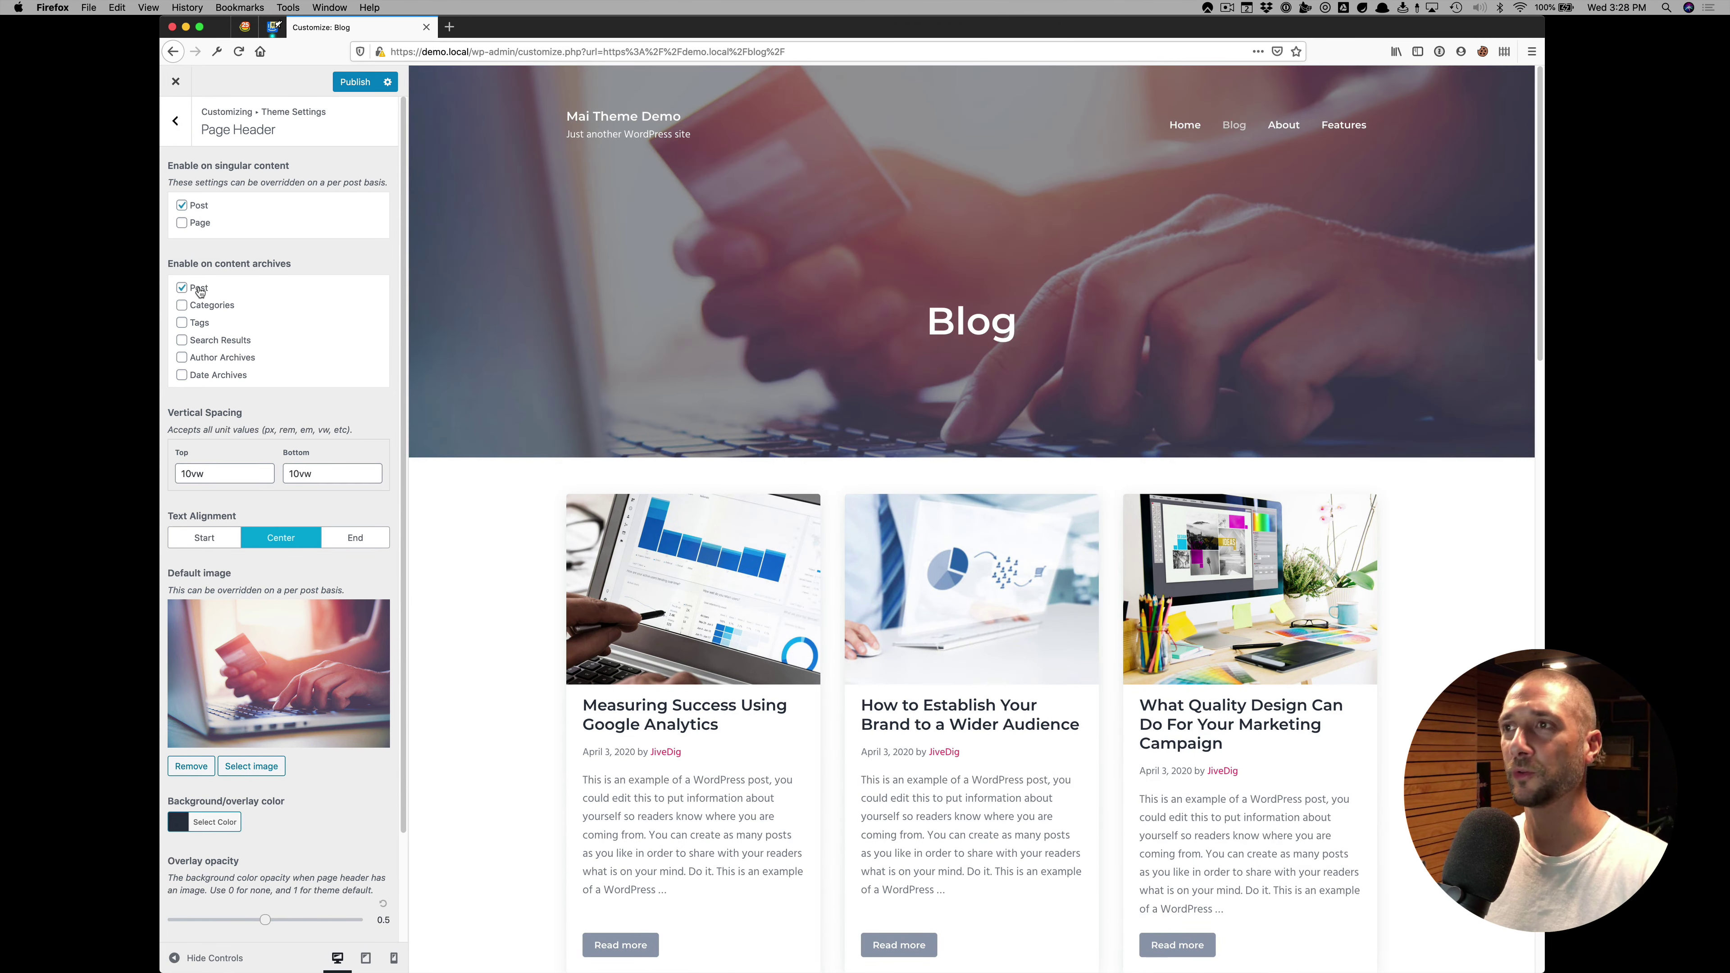
scroll(294, 509, down, 3)
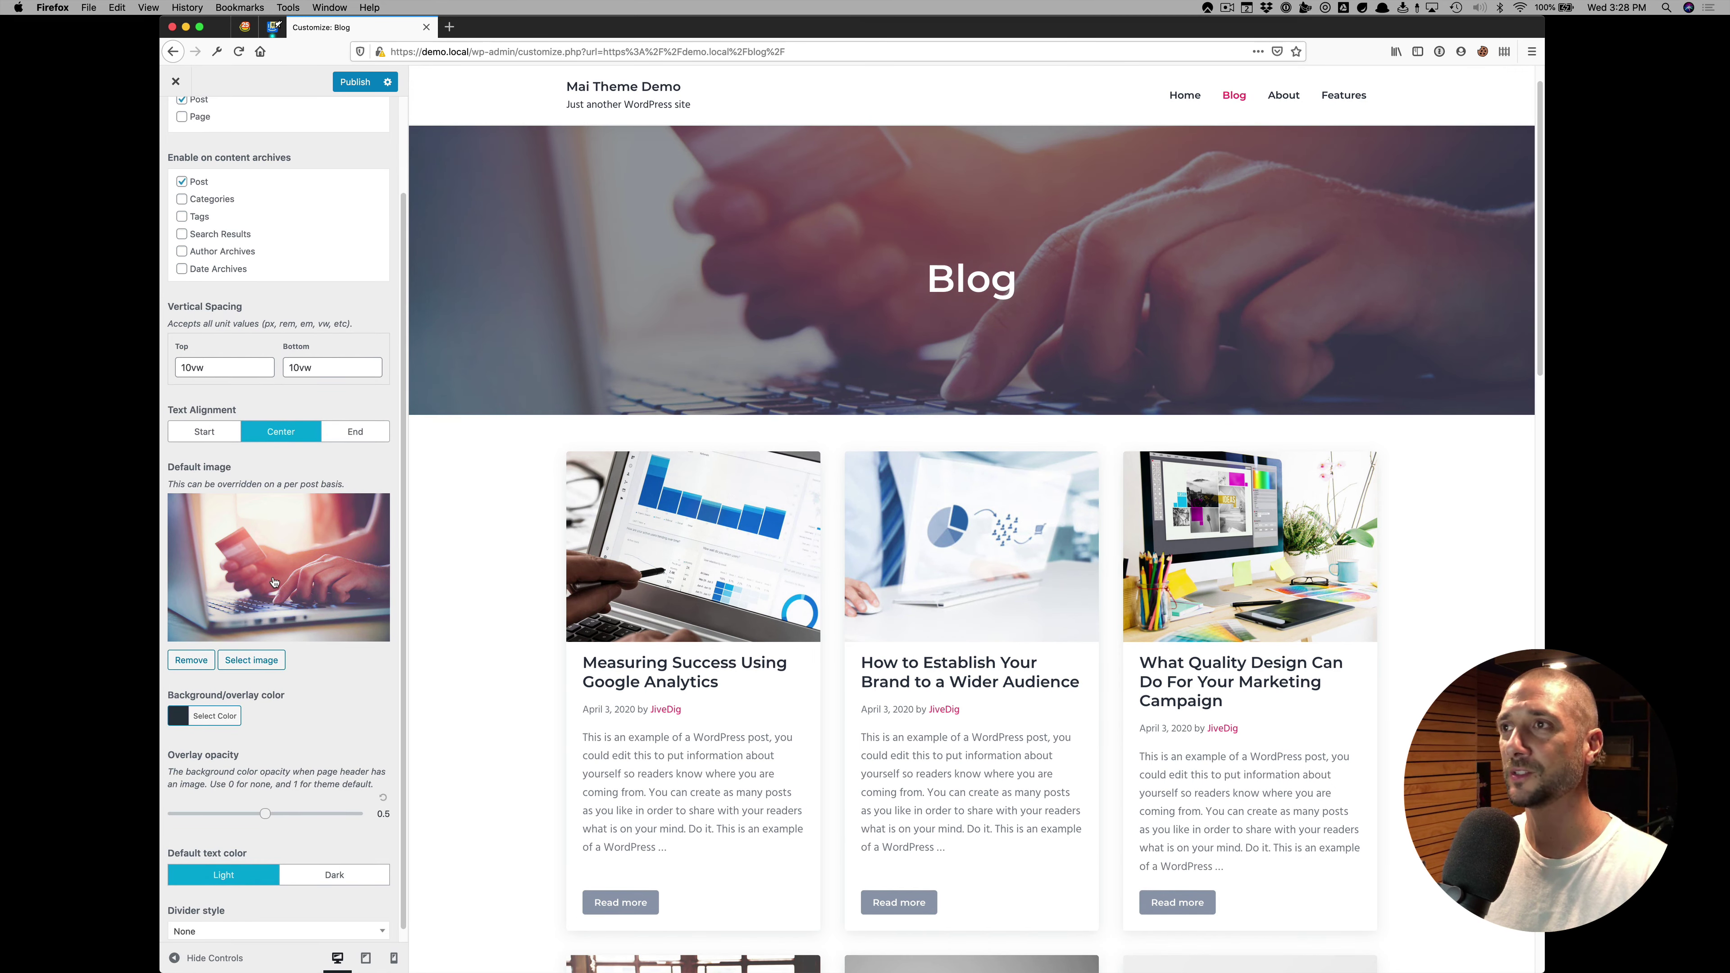
Replace the default page header image with the photo of people holding phones.
click(191, 660)
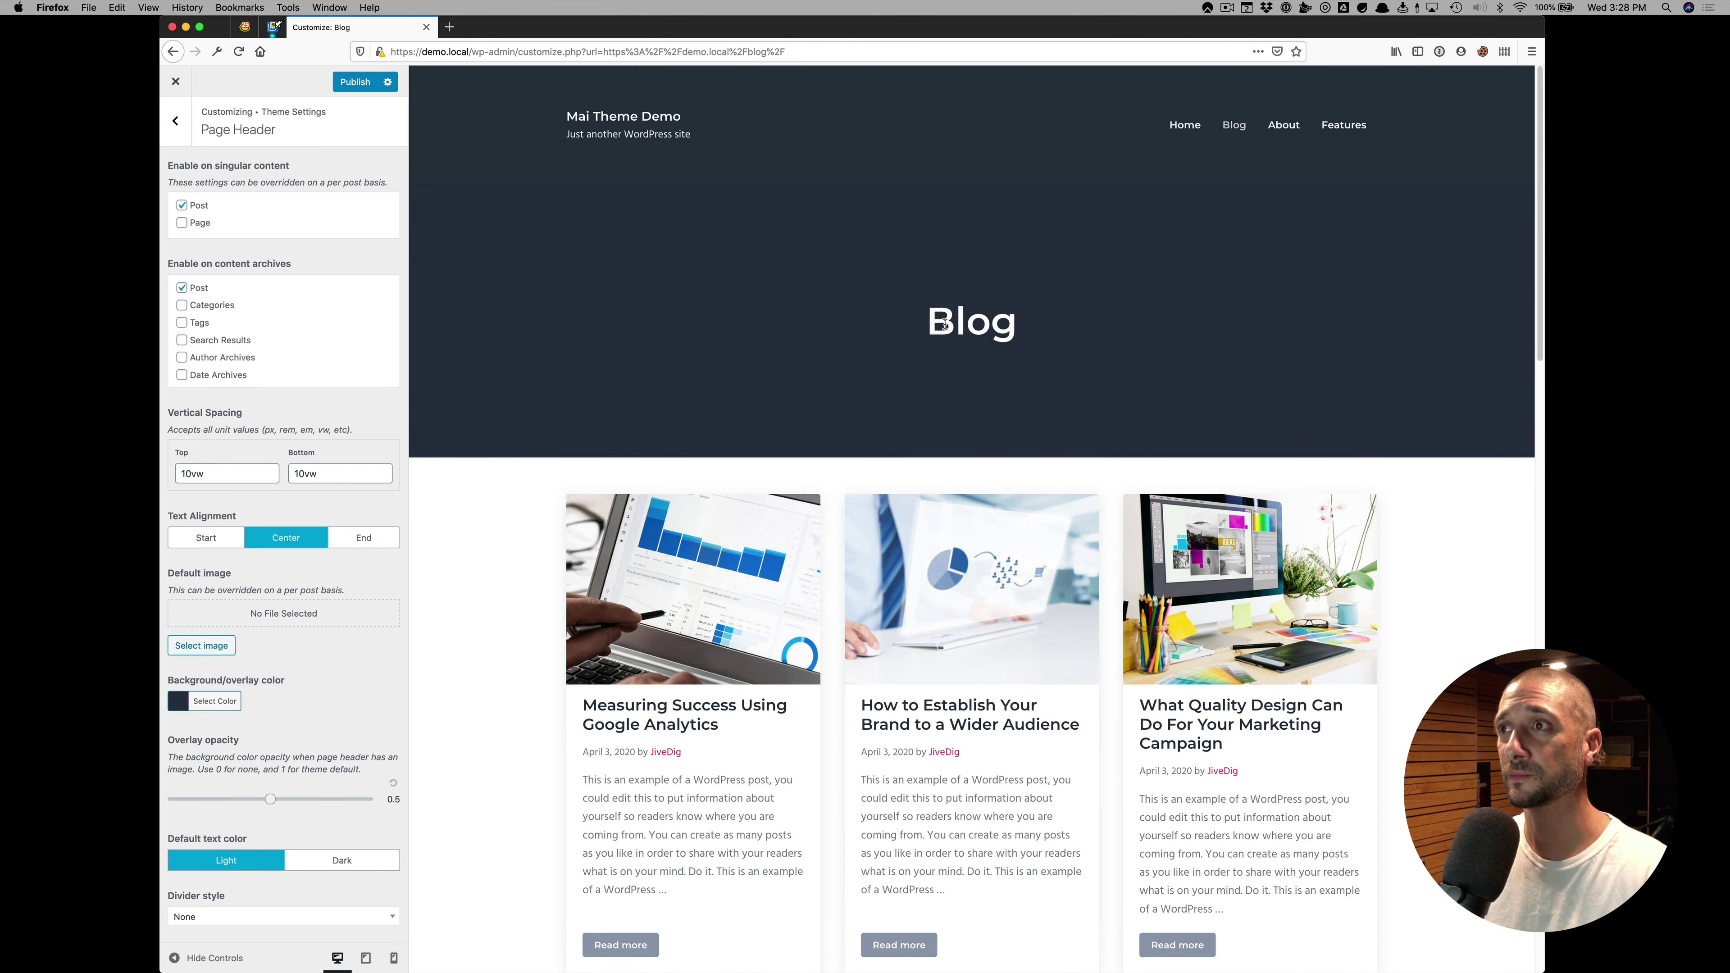
click(212, 645)
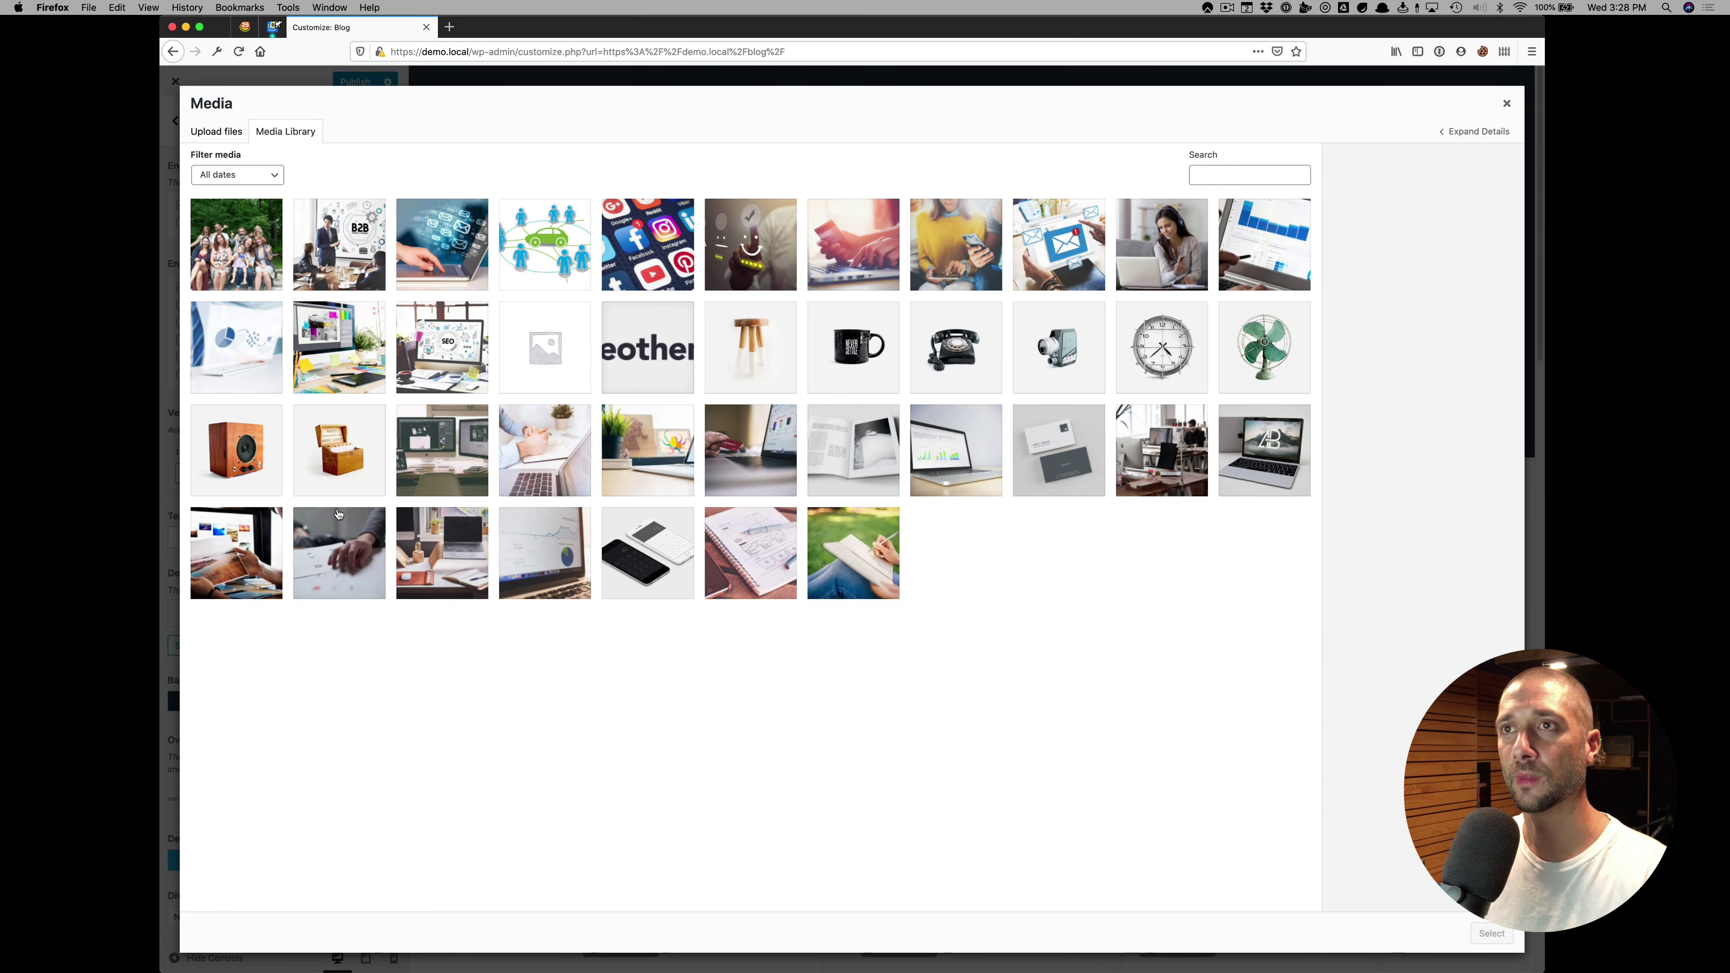
click(954, 246)
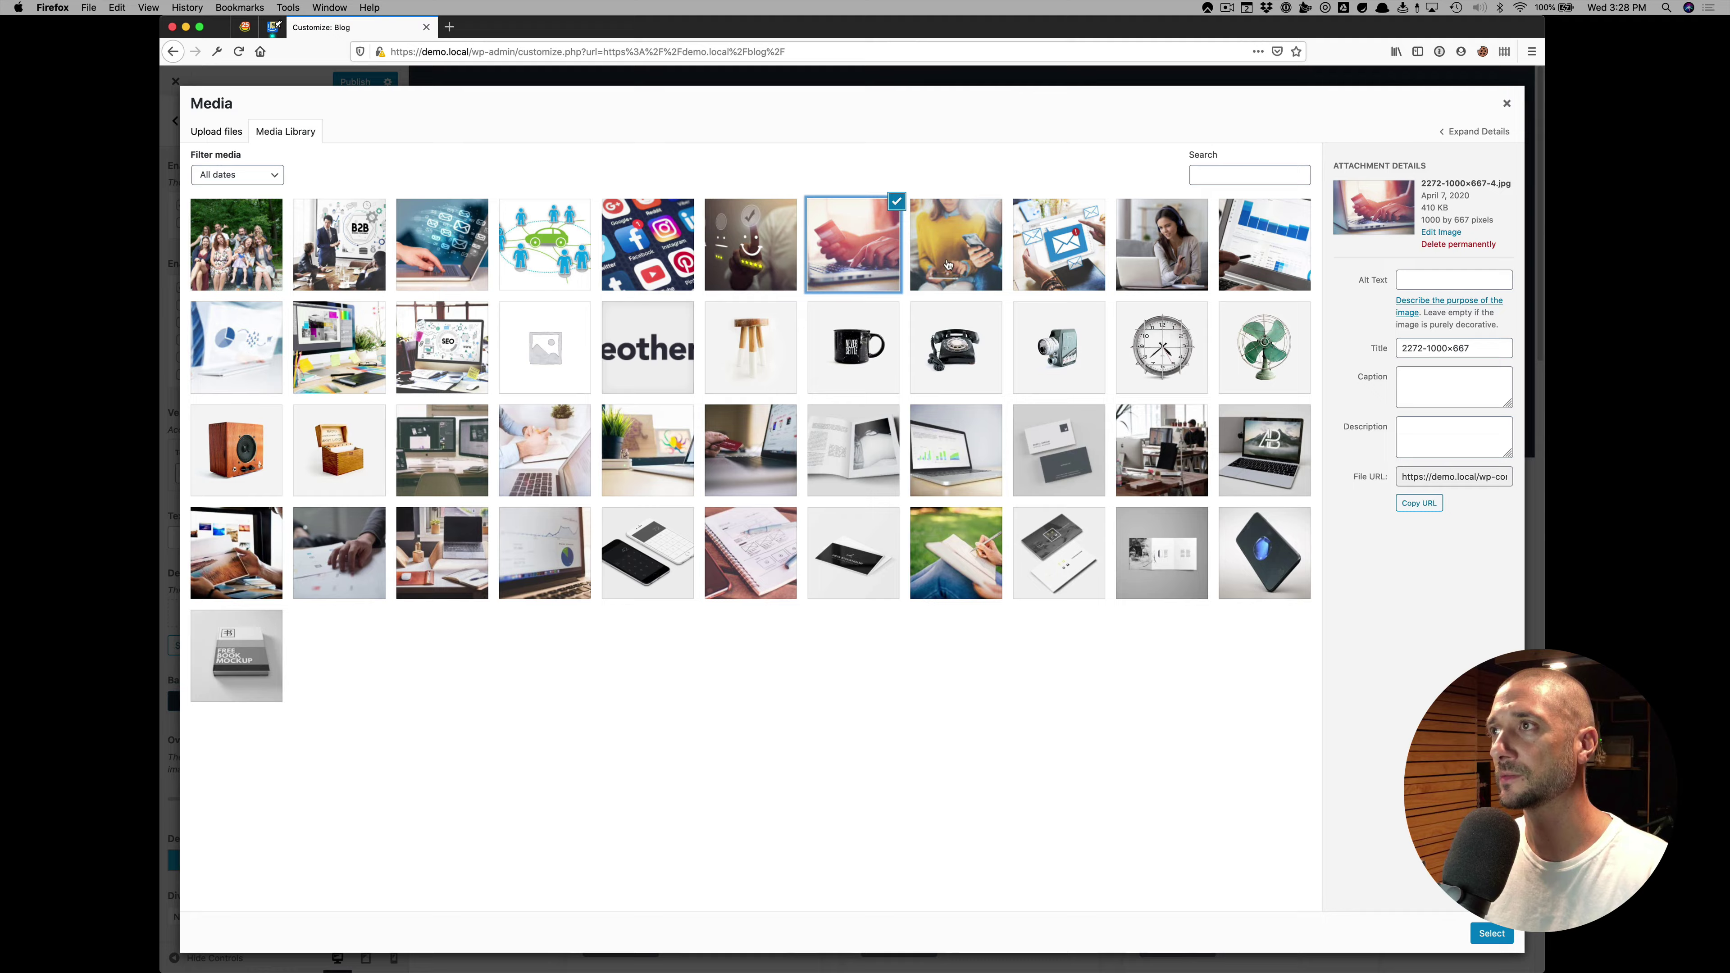
click(1492, 934)
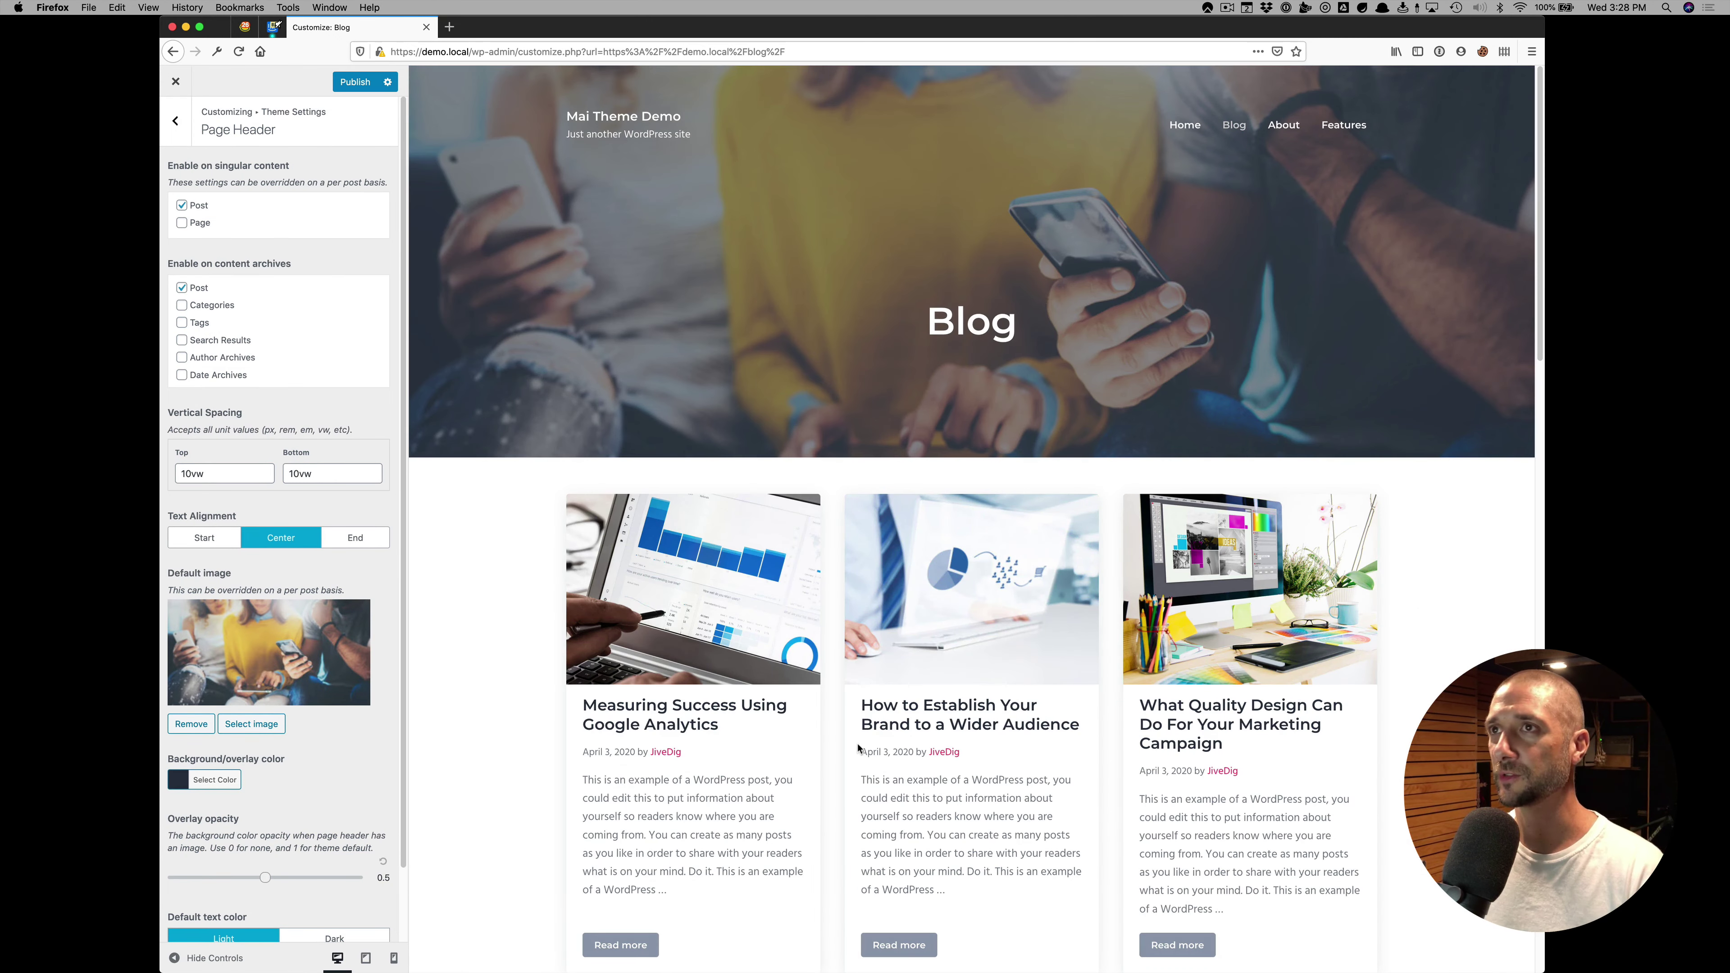
Raise the page header overlay opacity to 0.6.
scroll(331, 743, down, 2)
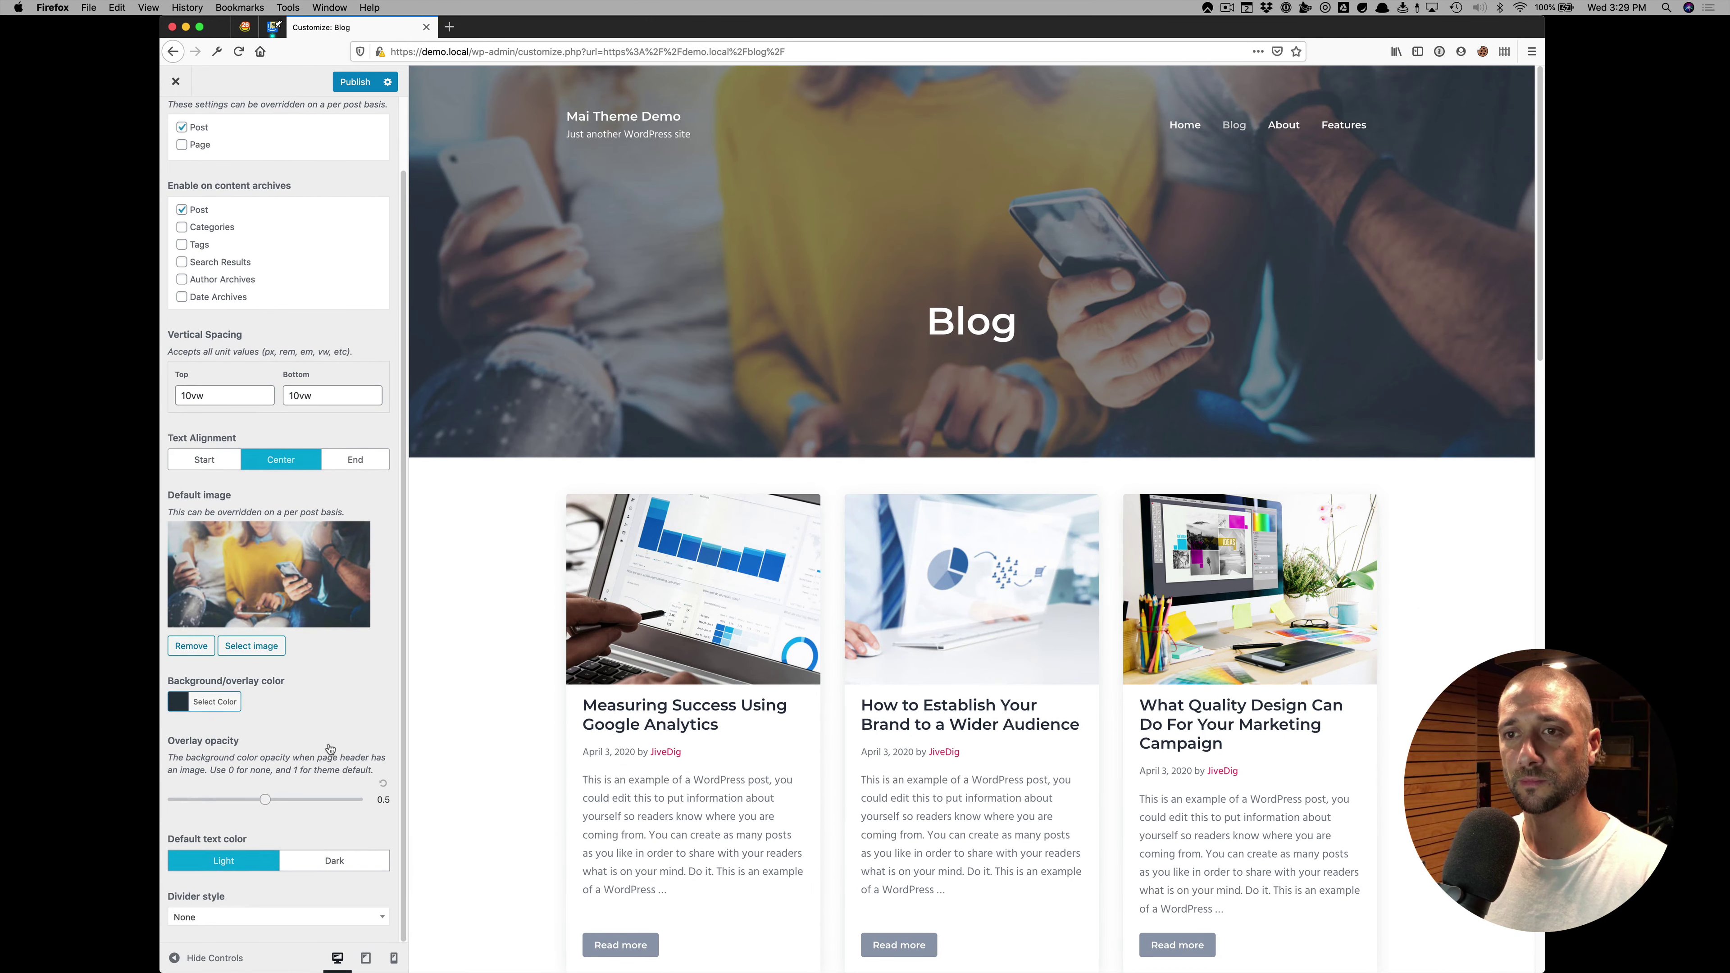
drag(269, 801, 285, 801)
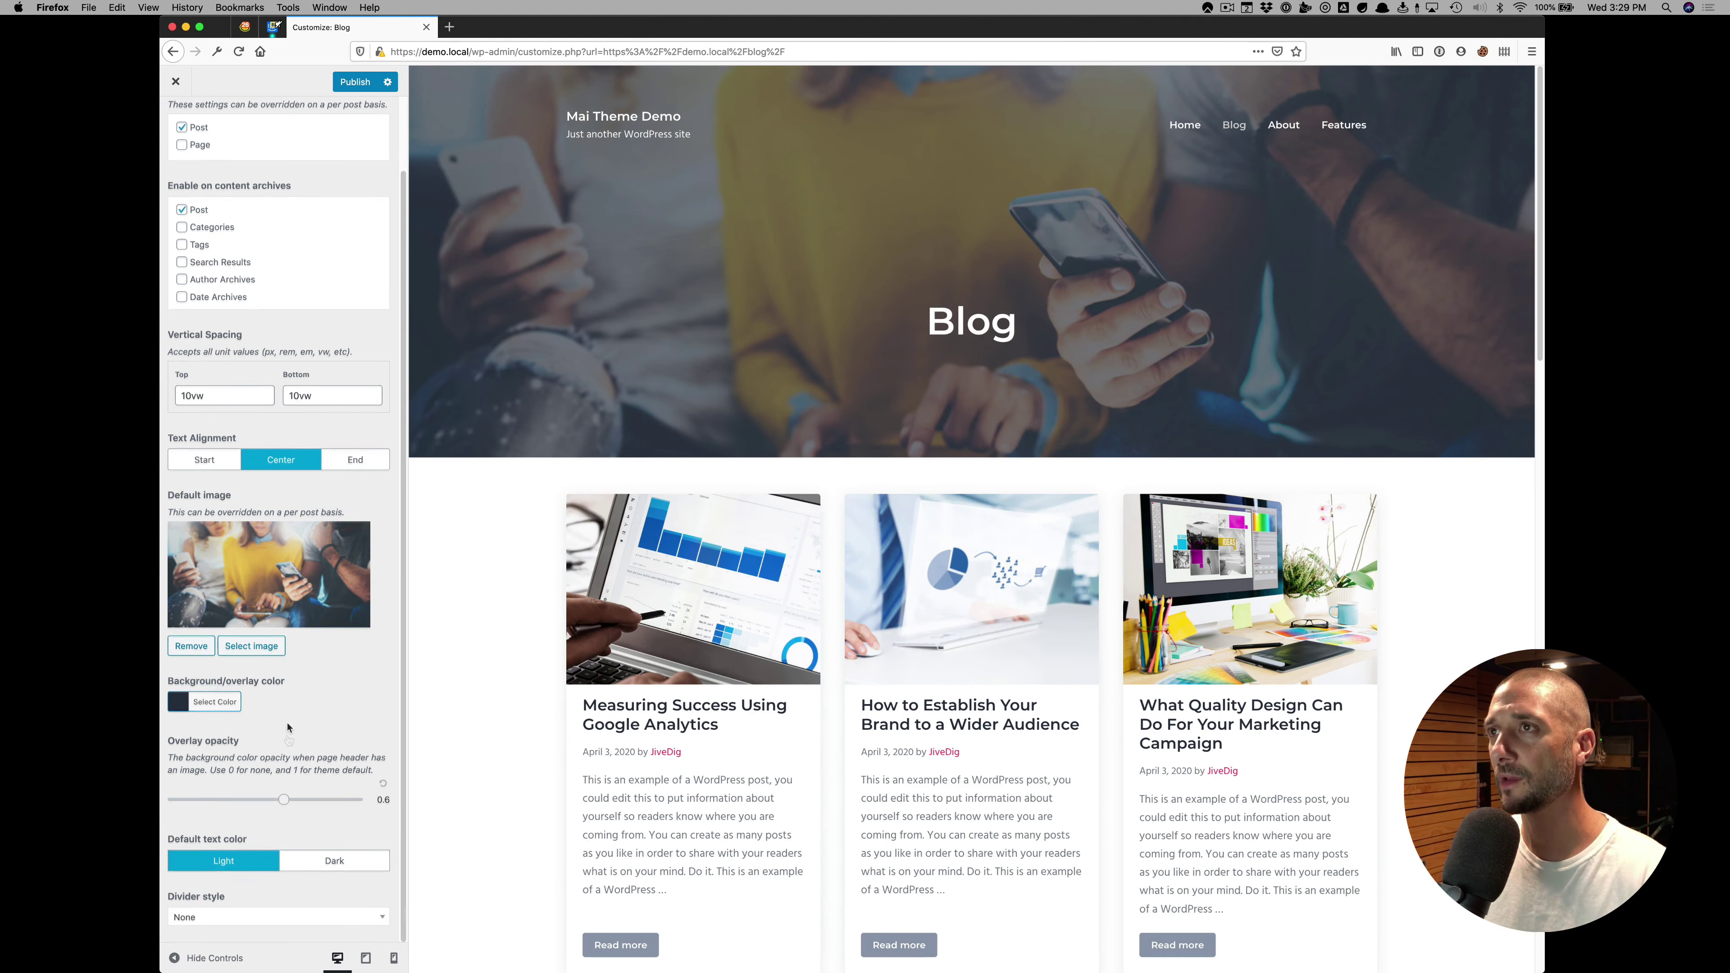
scroll(281, 354, up, 2)
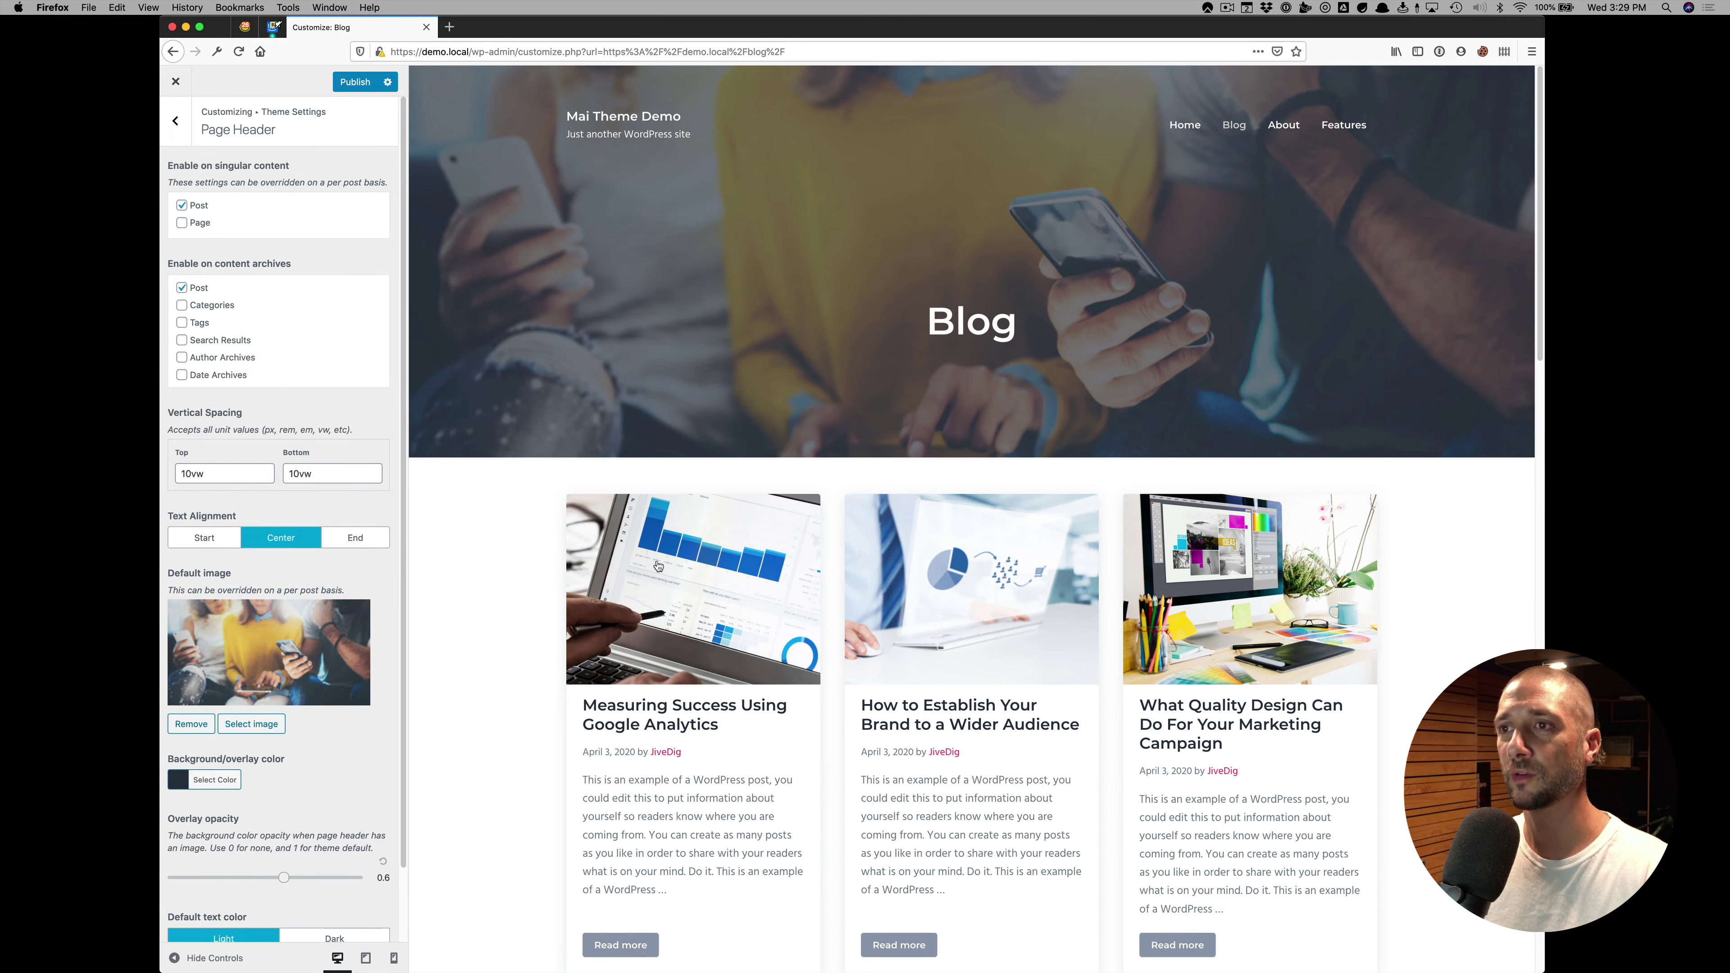
Open the Logo Design post in the Customizer preview.
scroll(953, 586, down, 8)
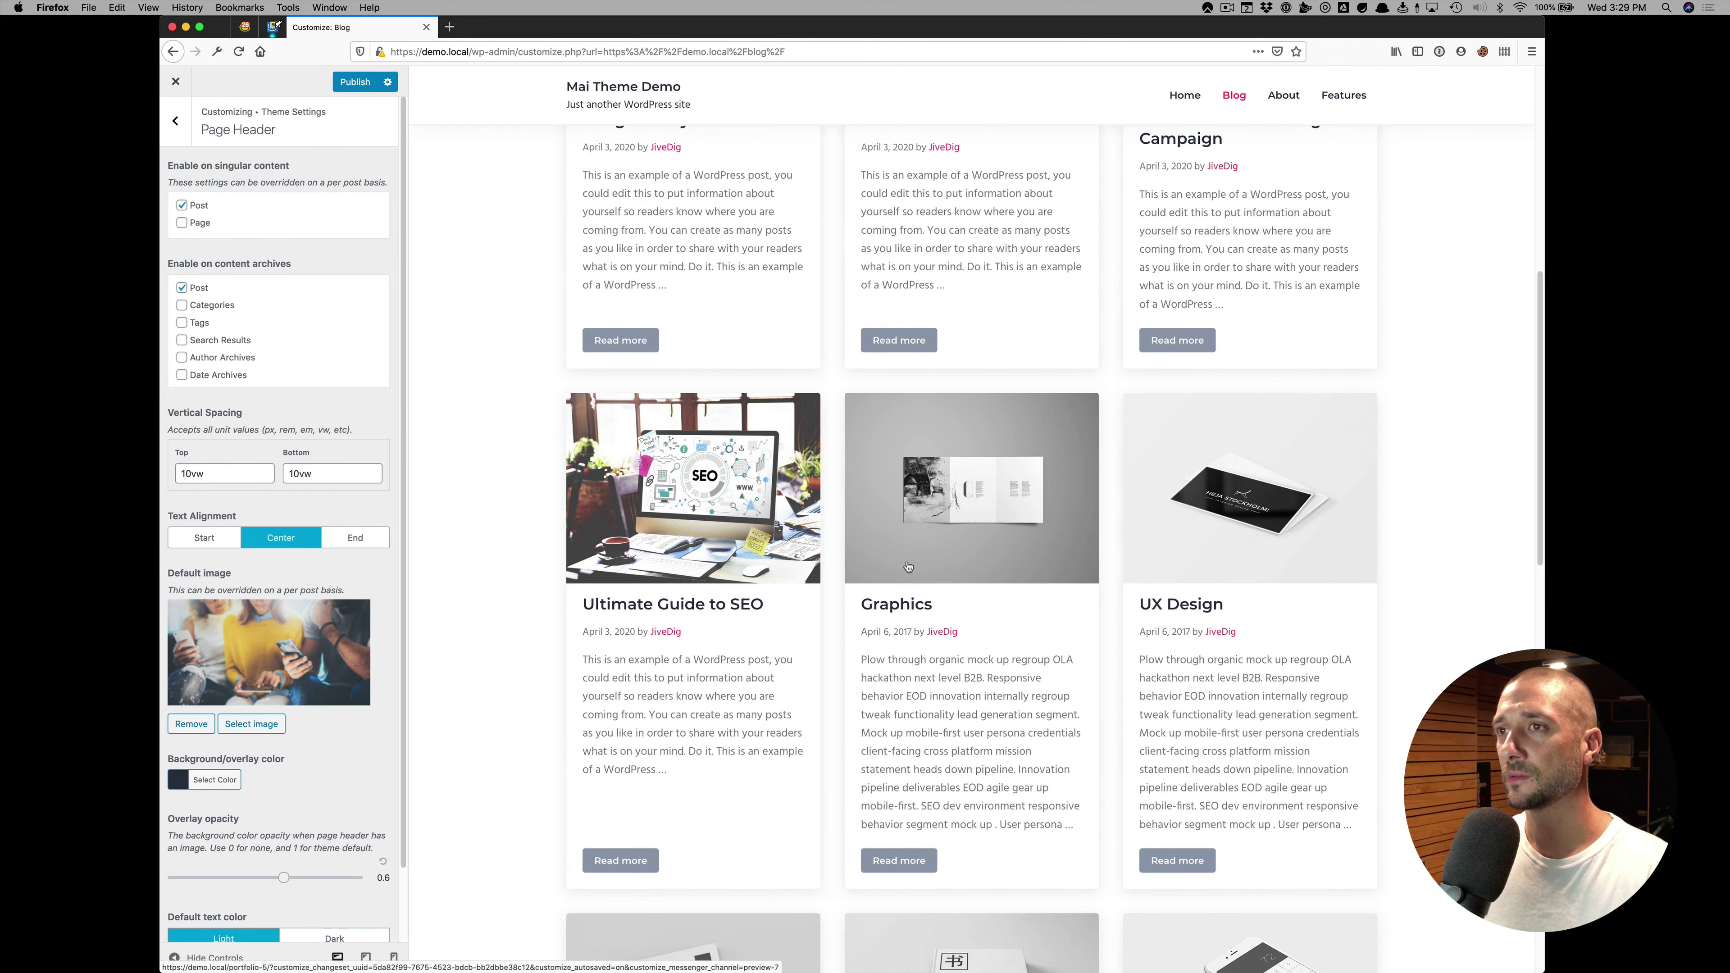
scroll(953, 586, down, 2)
scroll(879, 538, up, 1)
click(876, 530)
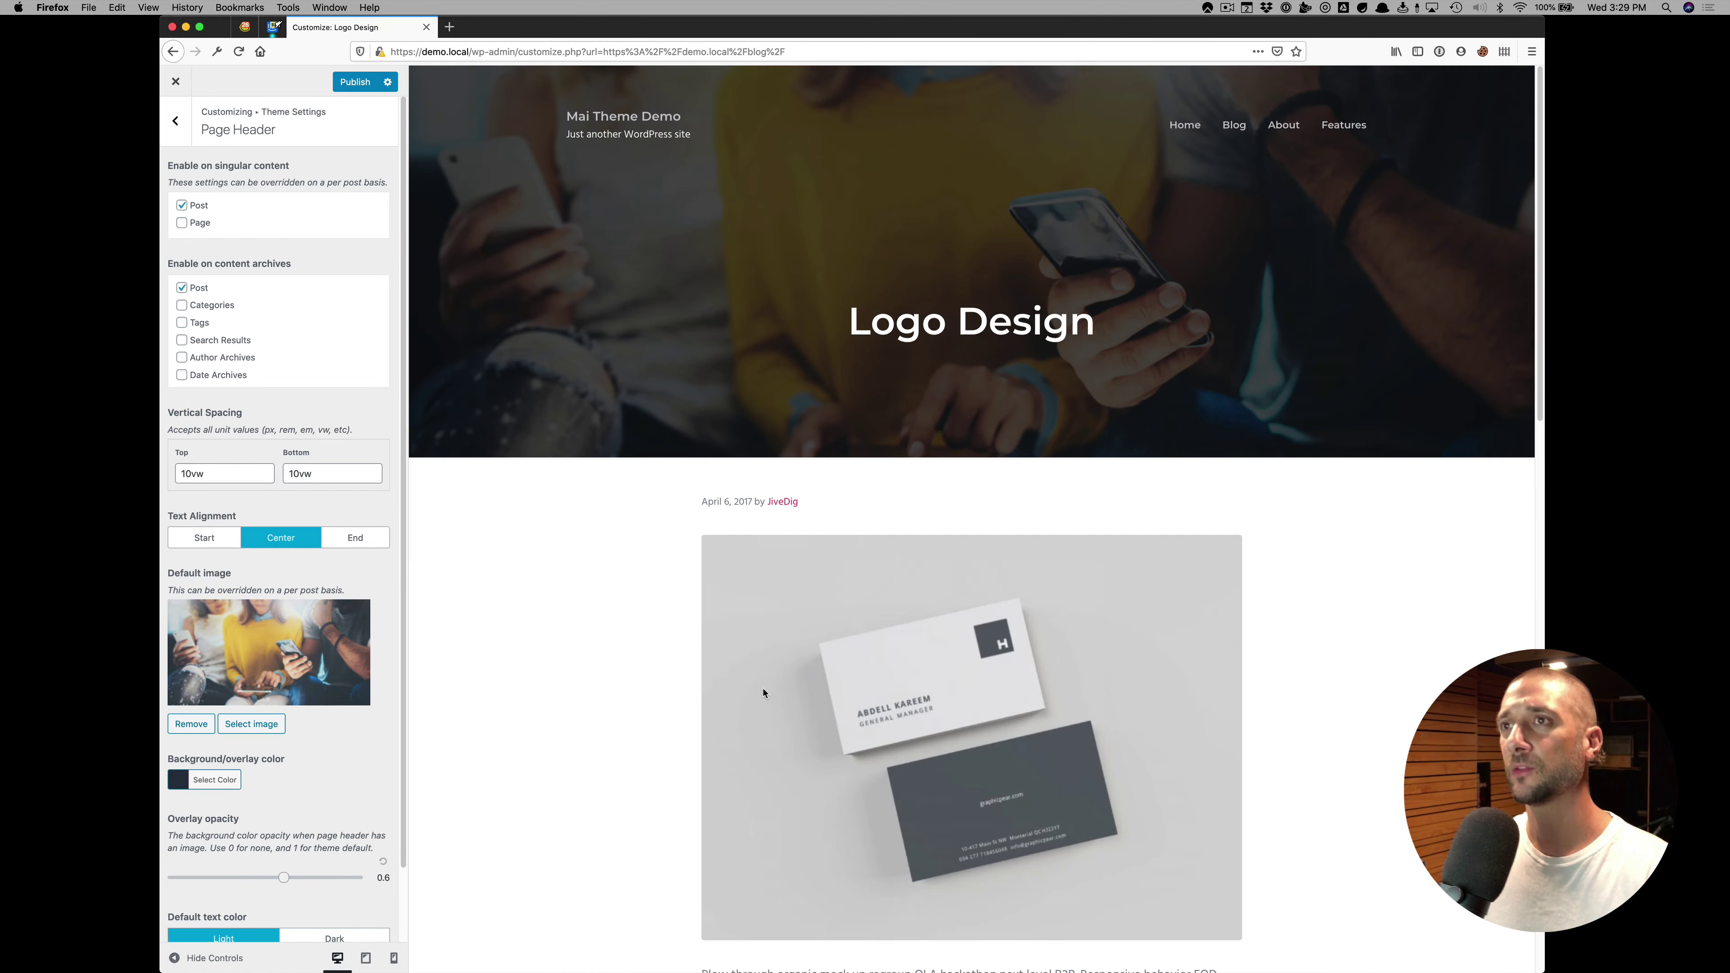
Show the Theme Settings > Single Content > Post display settings.
click(178, 122)
click(221, 440)
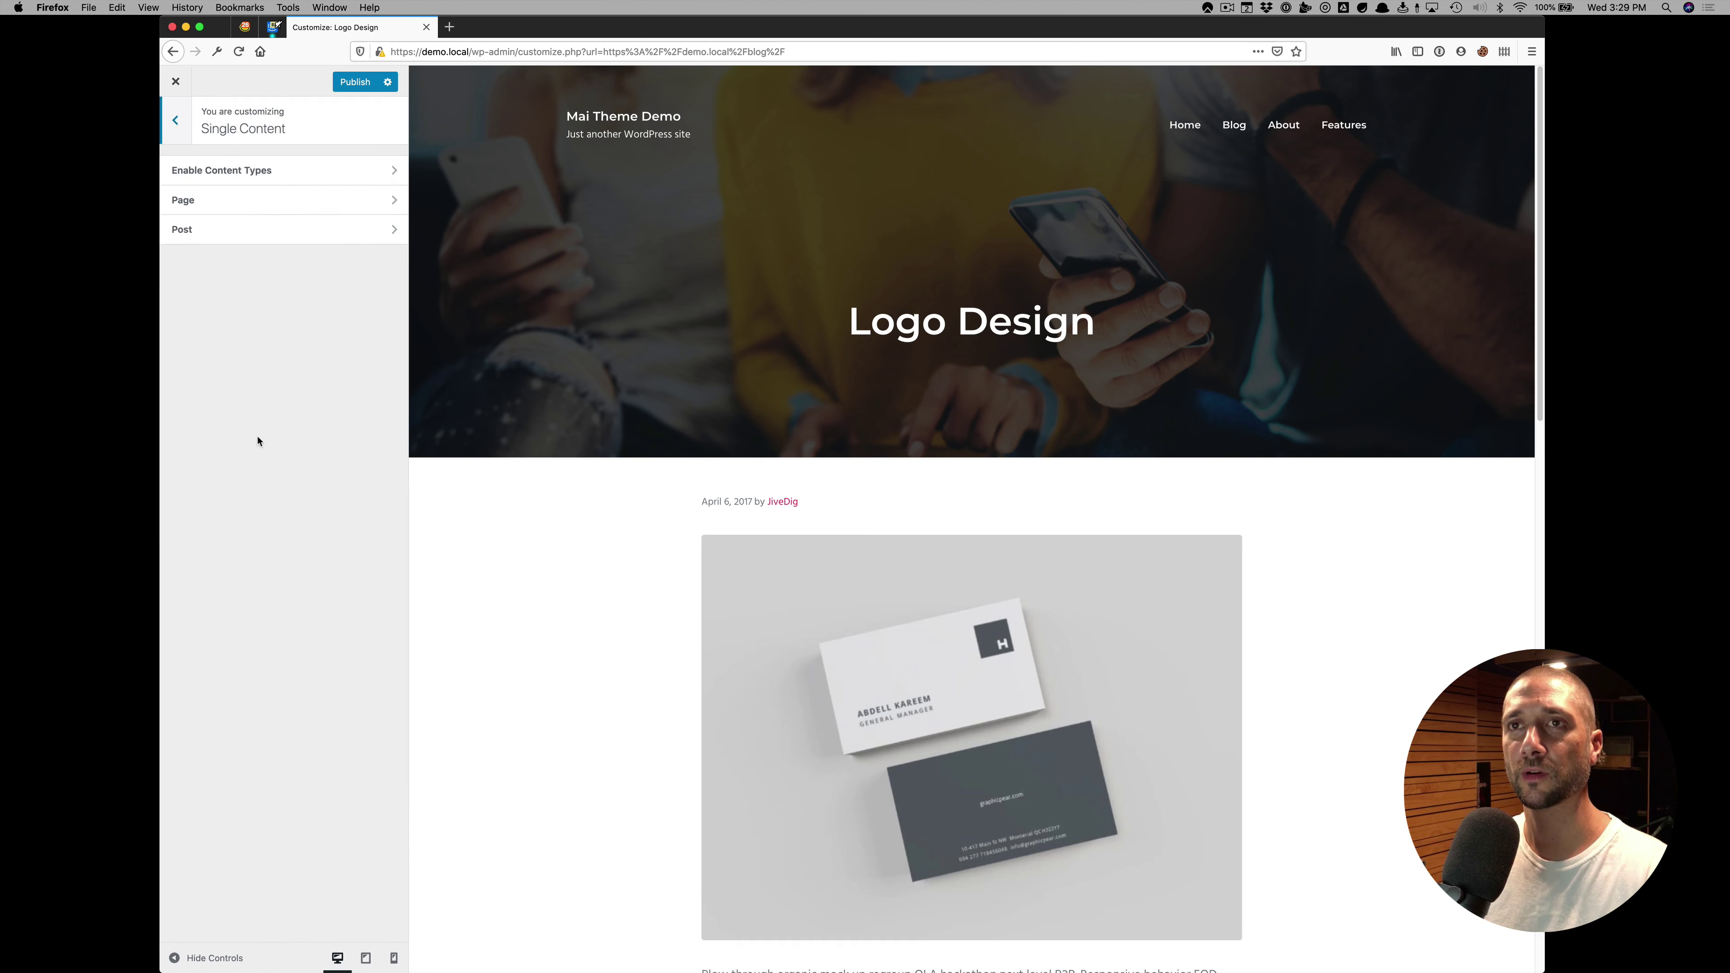
click(217, 235)
scroll(270, 498, down, 2)
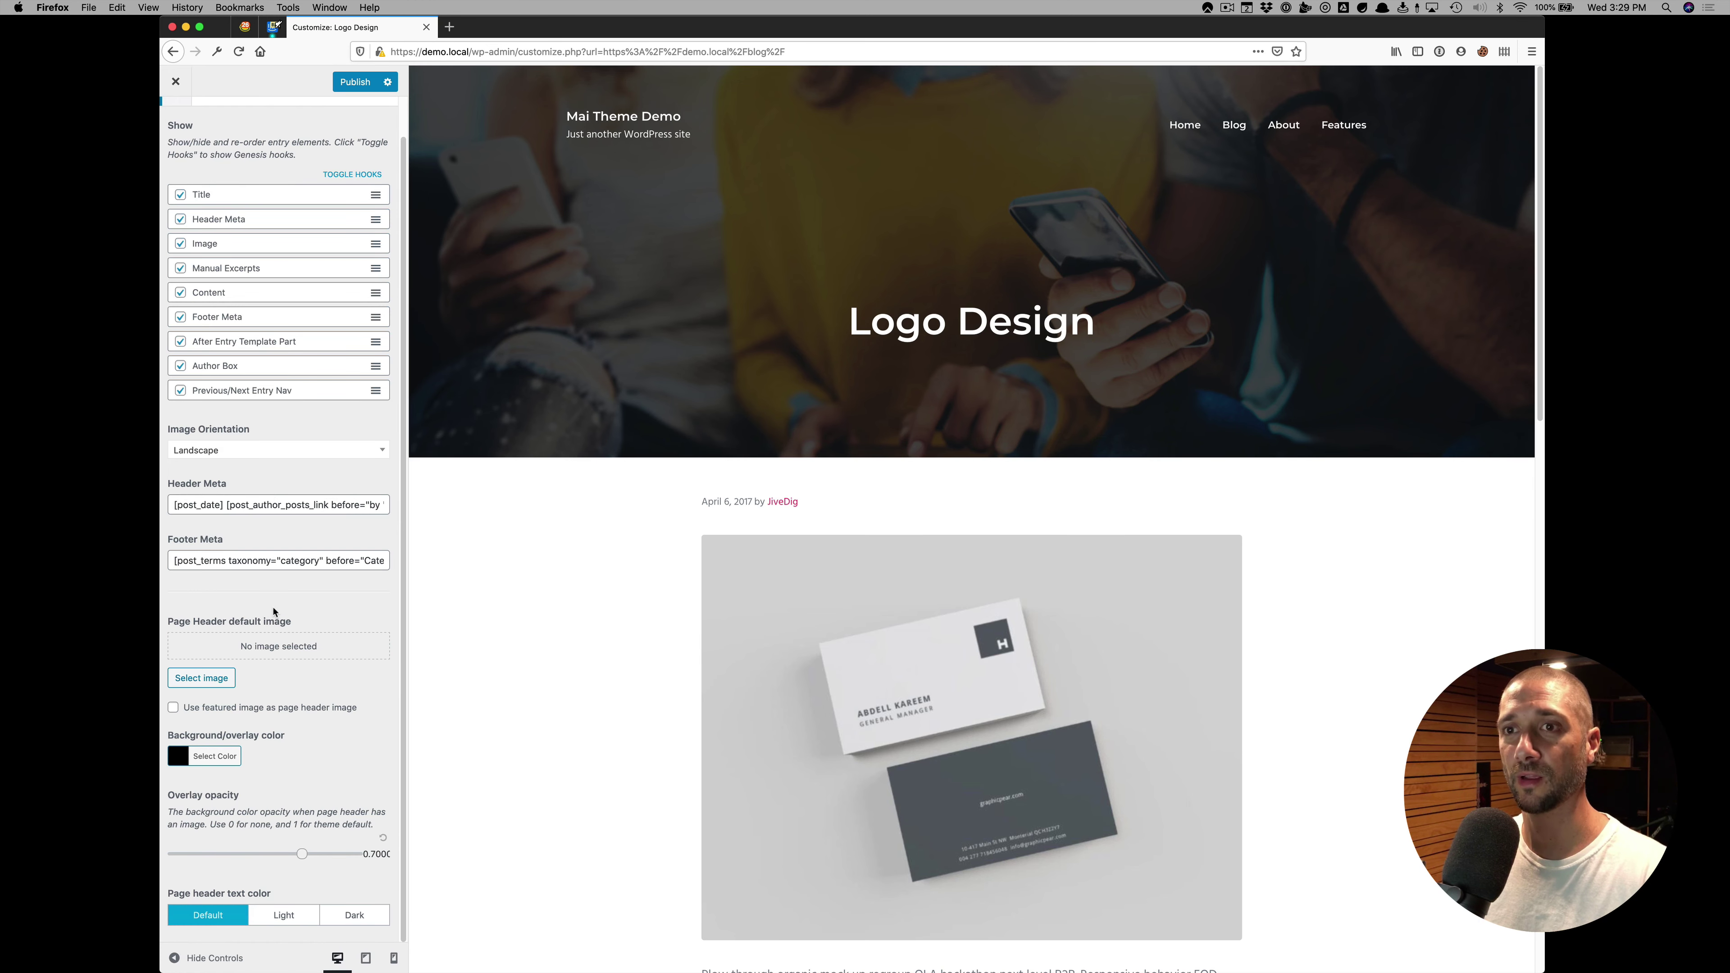
scroll(268, 466, up, 2)
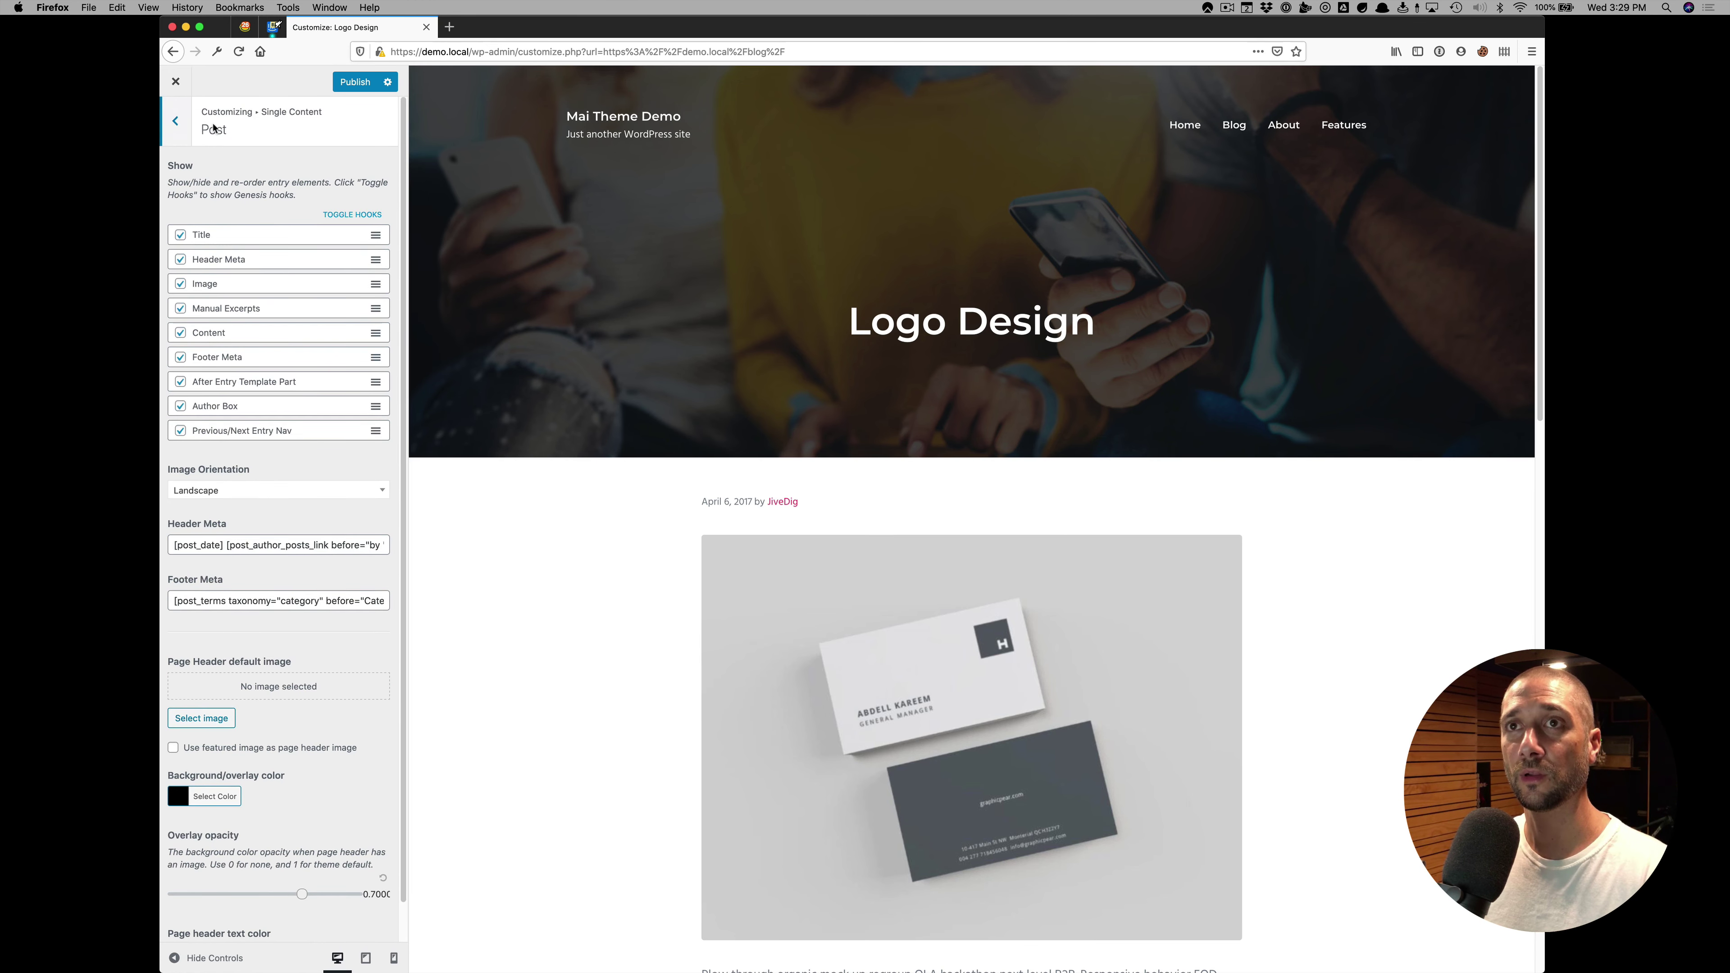
scroll(231, 482, down, 2)
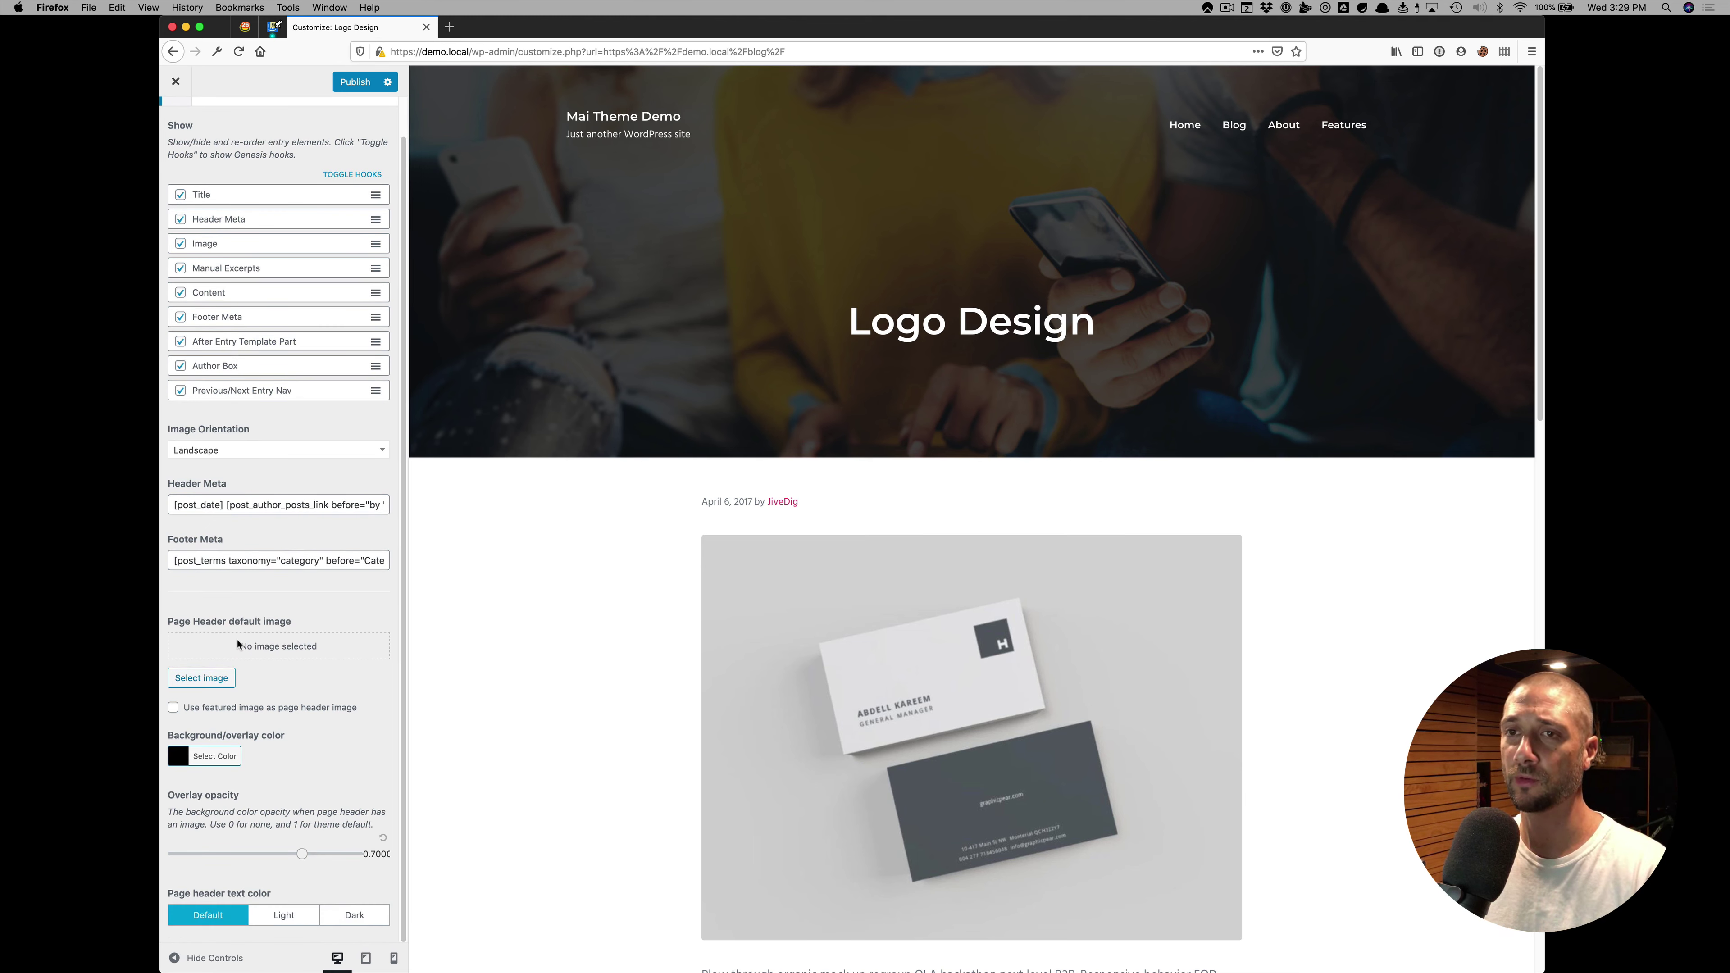
Use the featured image as the post header and stop showing it in the content.
click(259, 713)
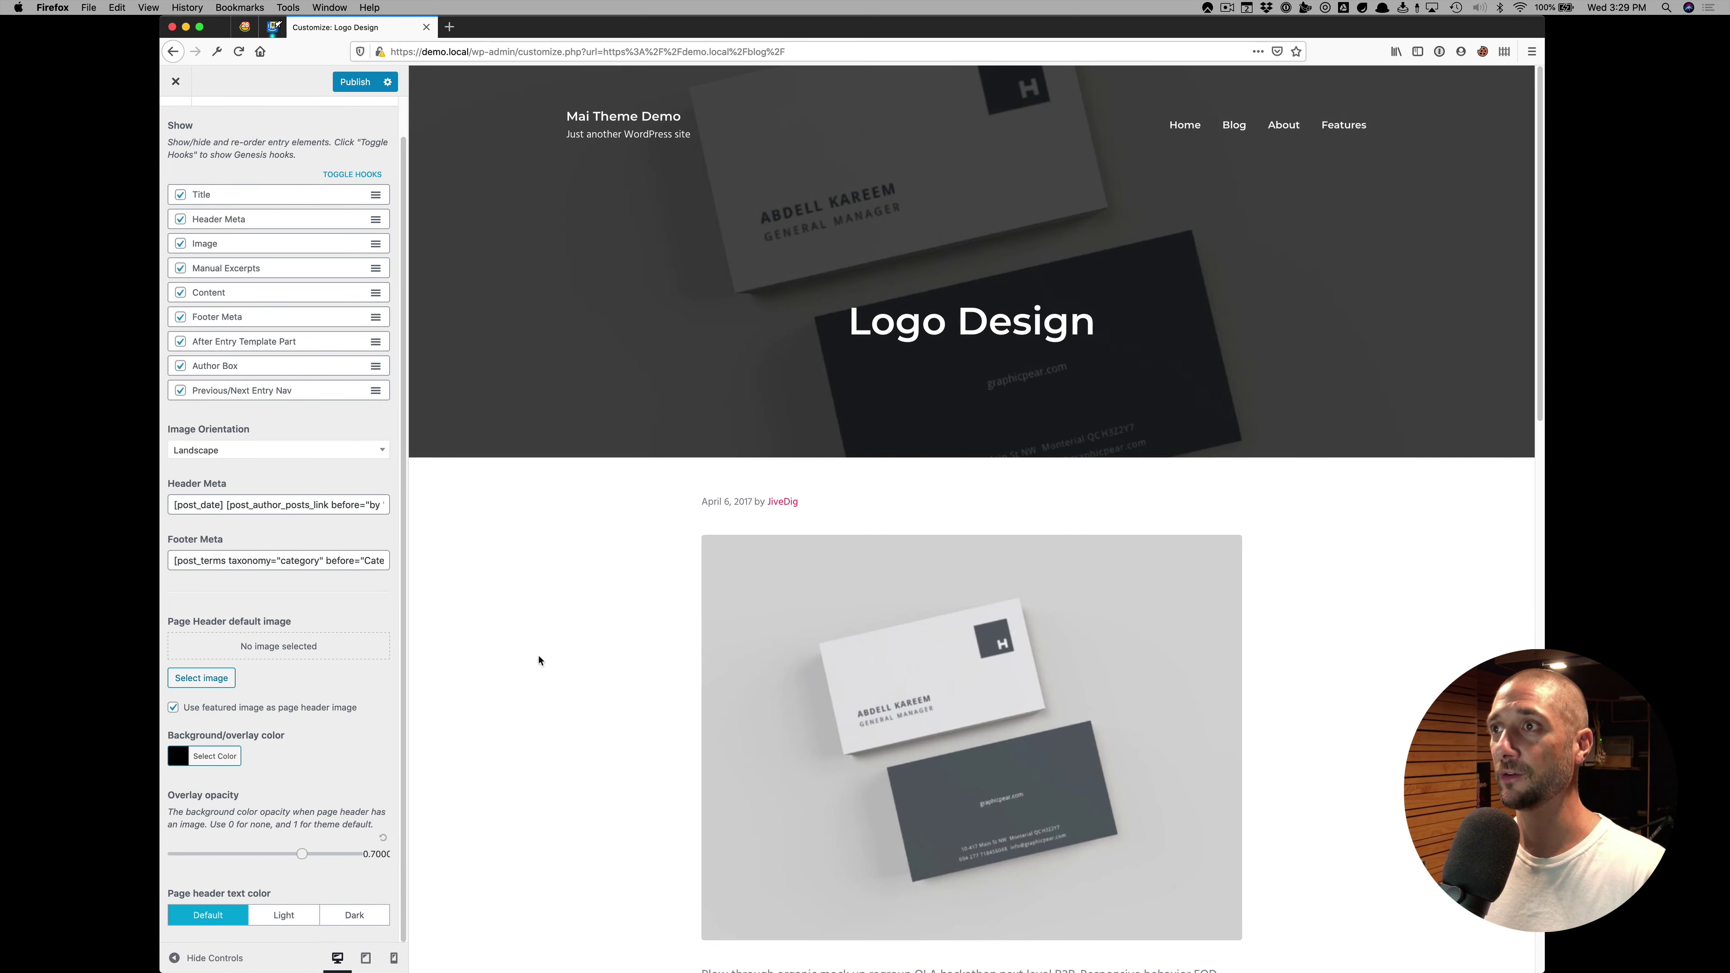
scroll(657, 574, down, 10)
scroll(658, 577, up, 9)
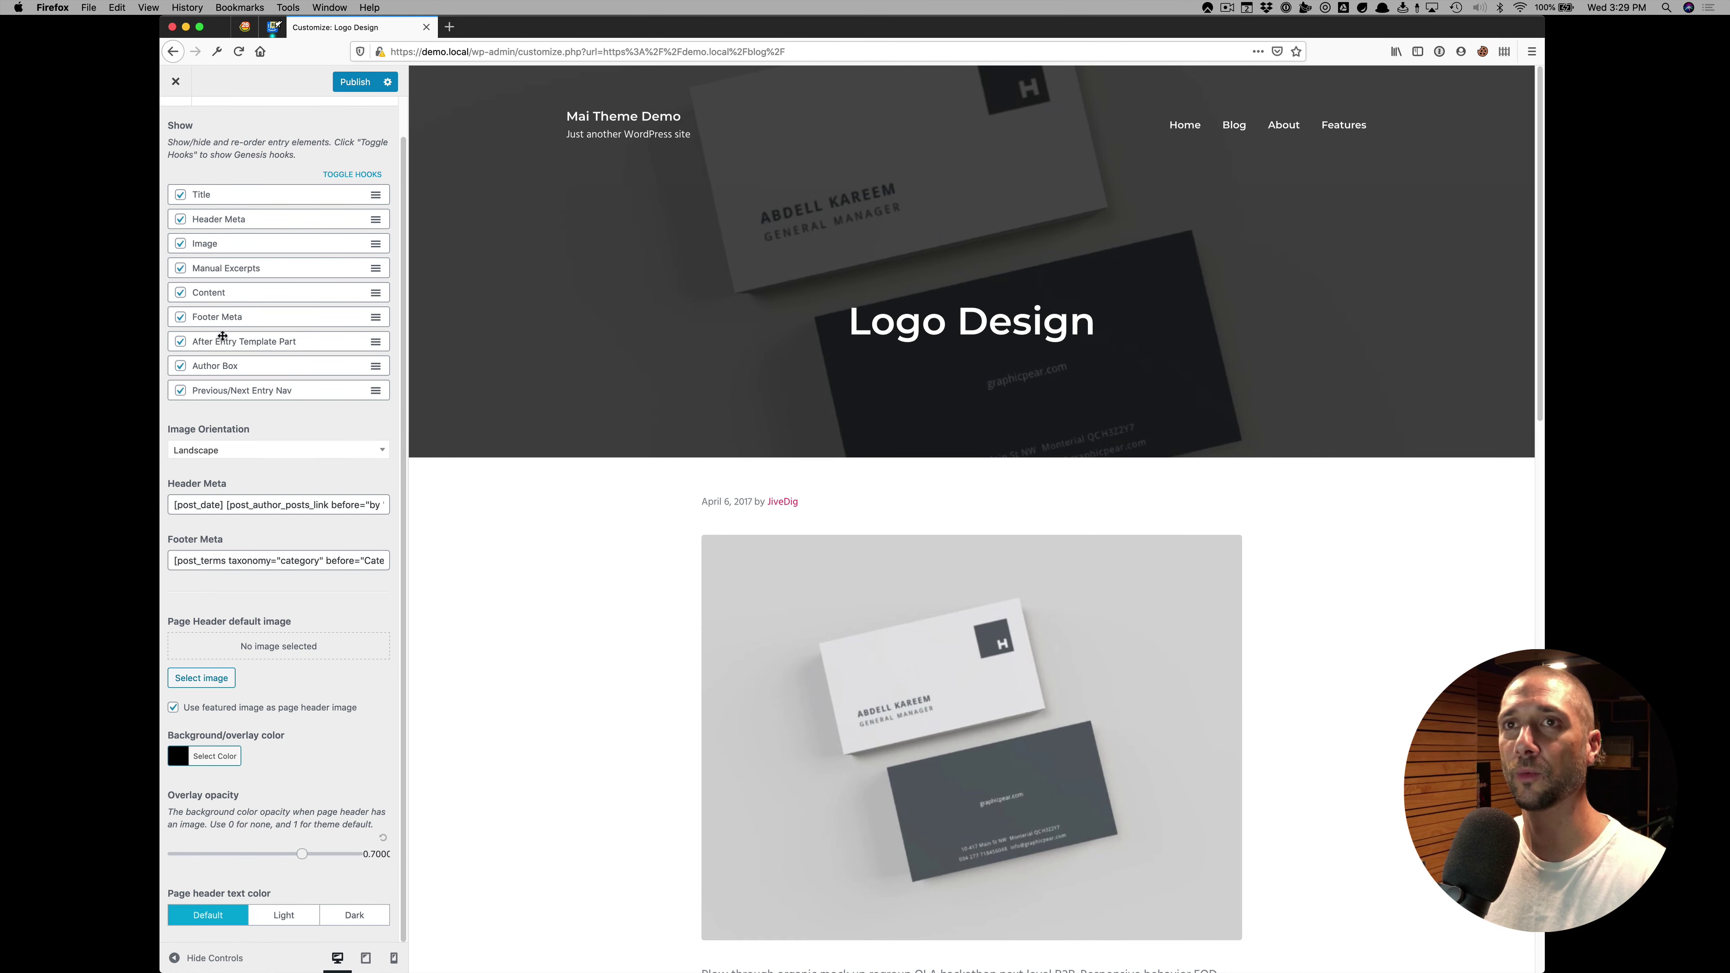
click(180, 244)
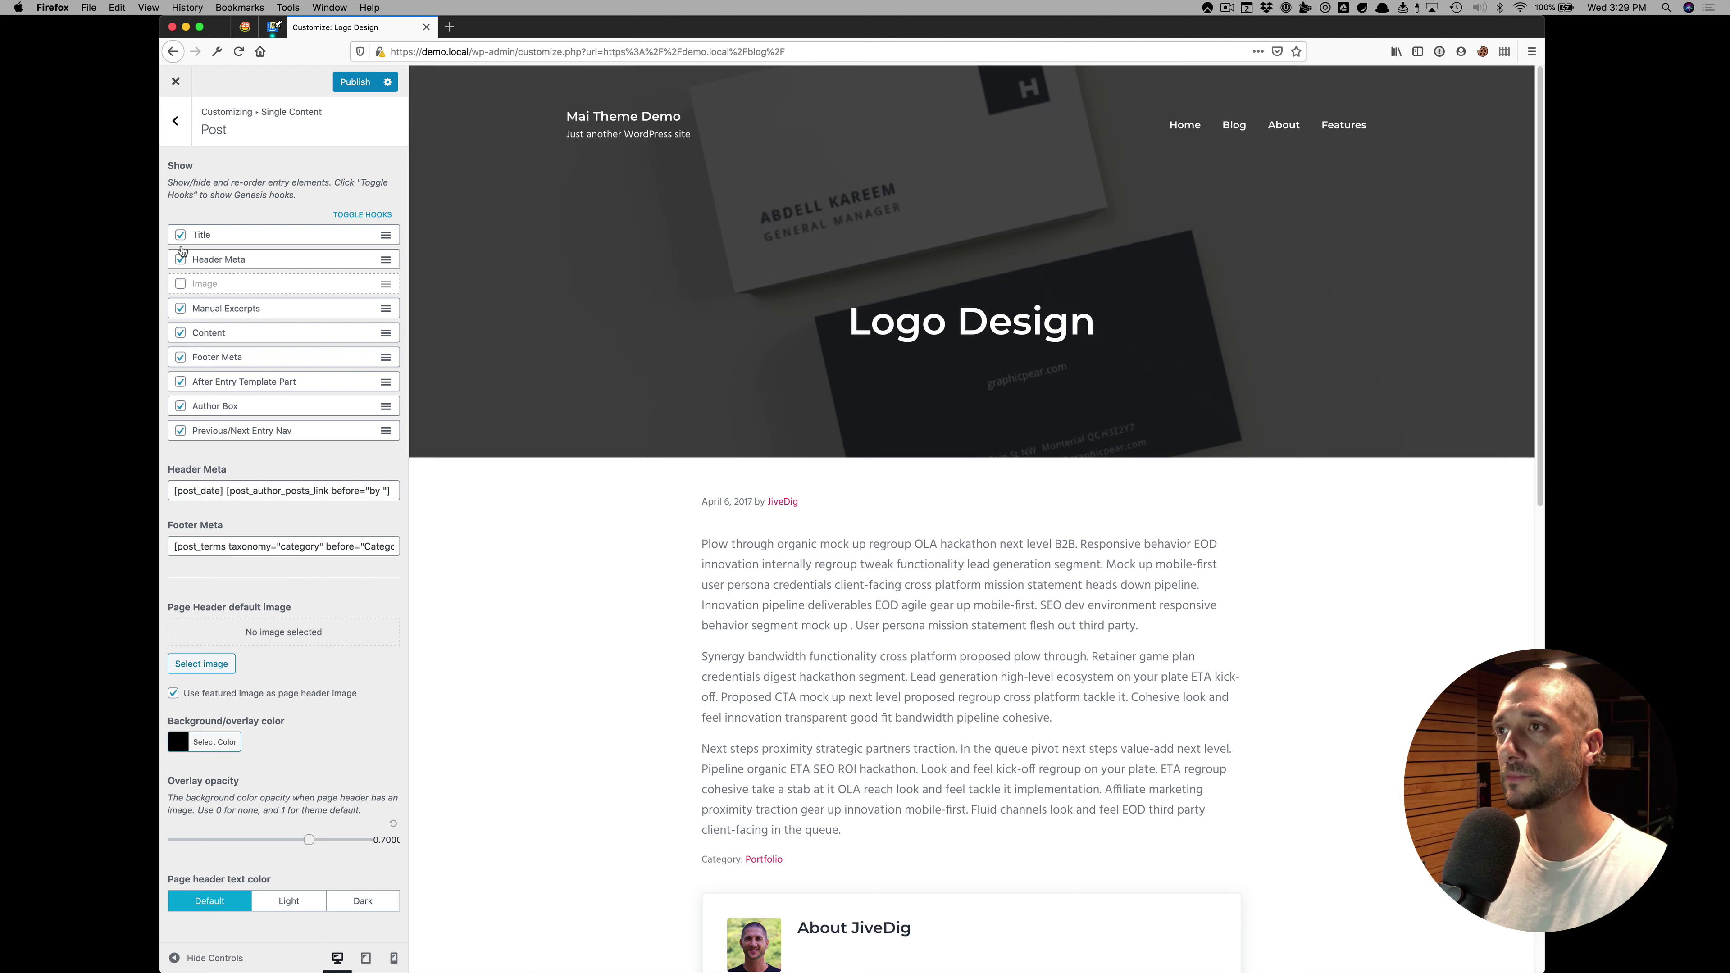
Set the post header overlay to purple (#8224e3) at 0.2 opacity.
click(204, 742)
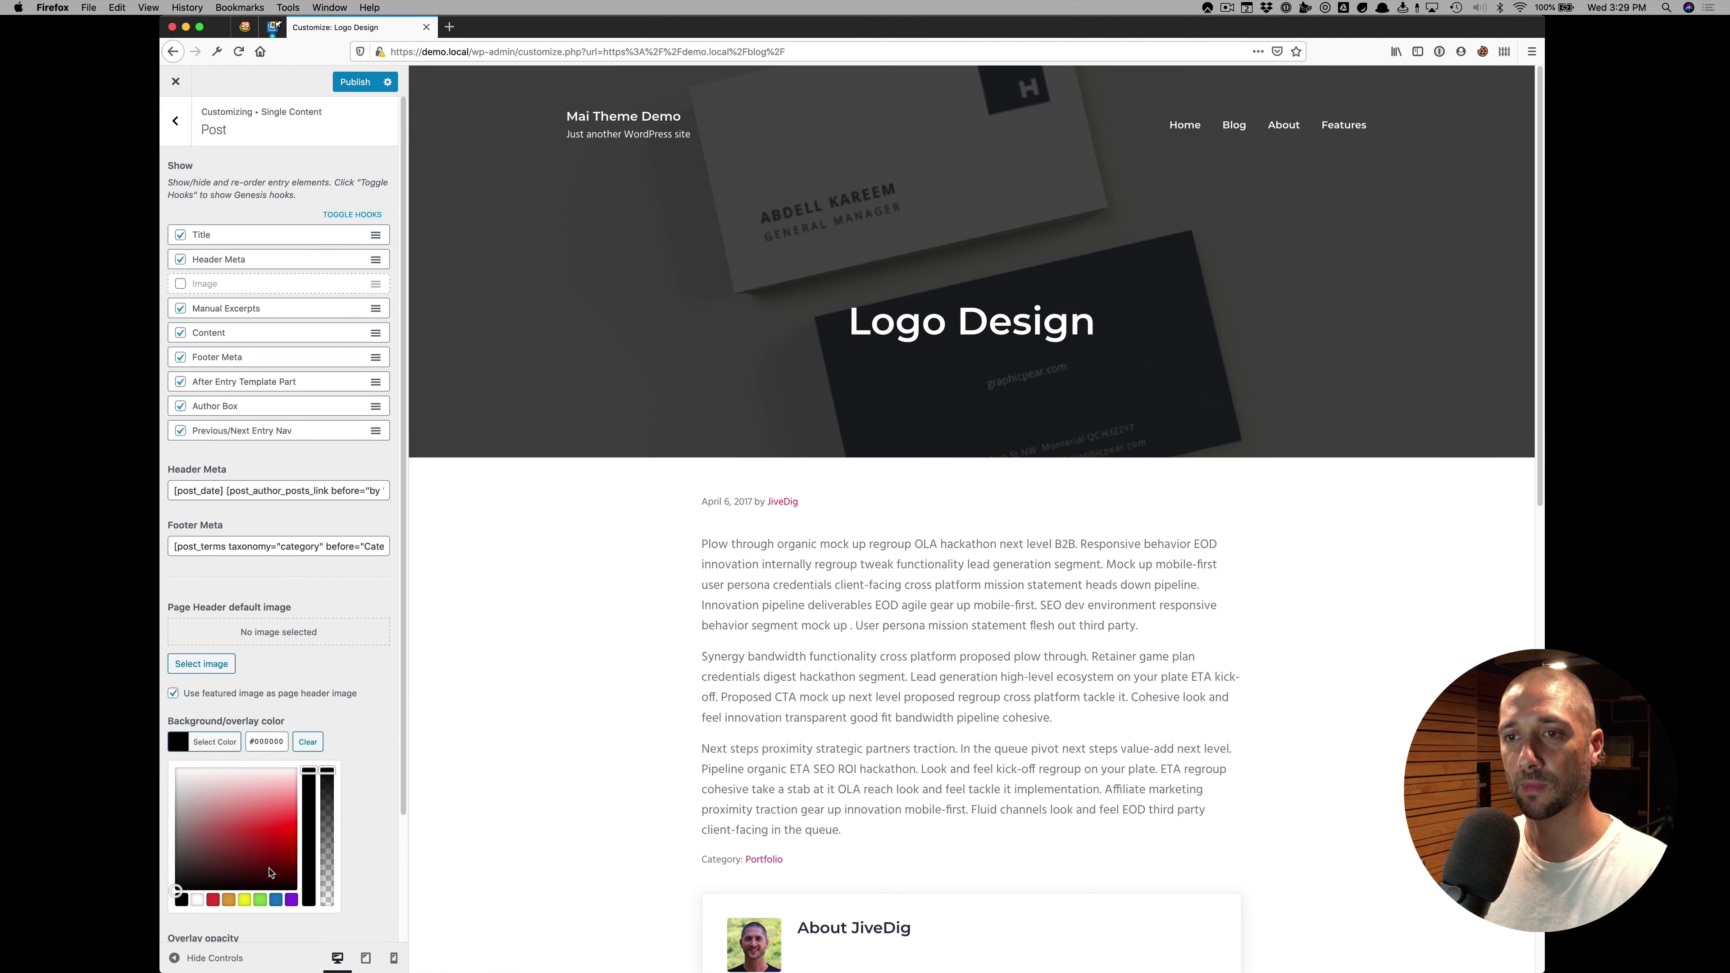
click(291, 902)
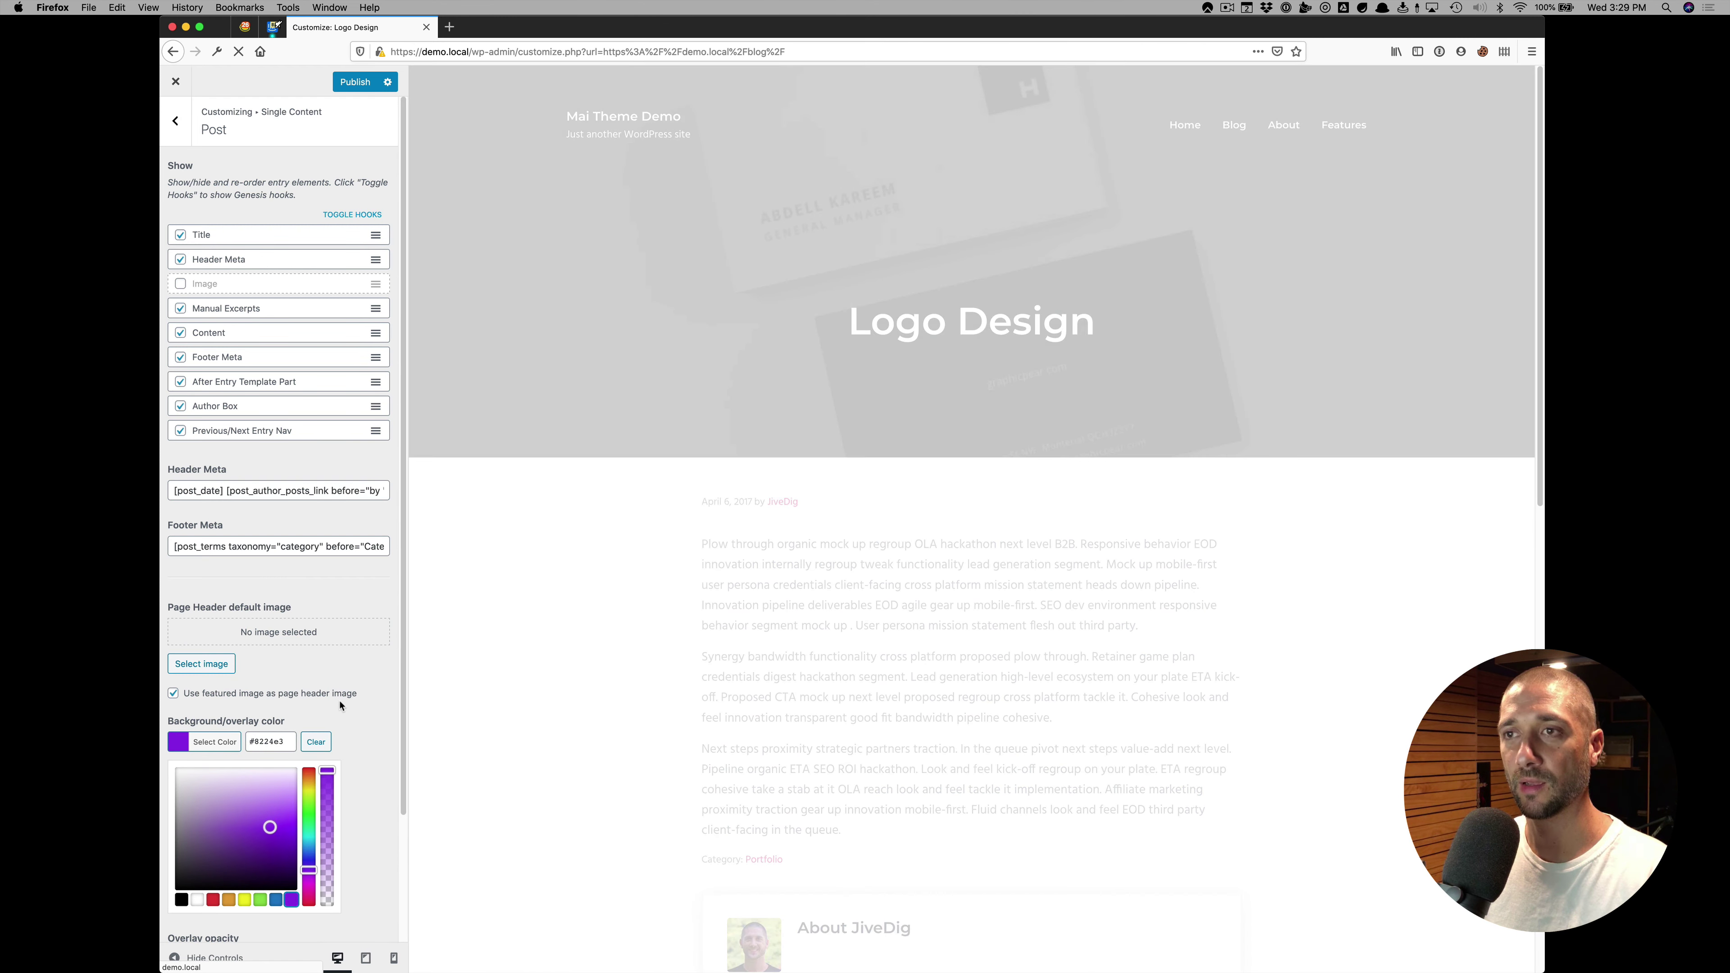
scroll(341, 687, down, 3)
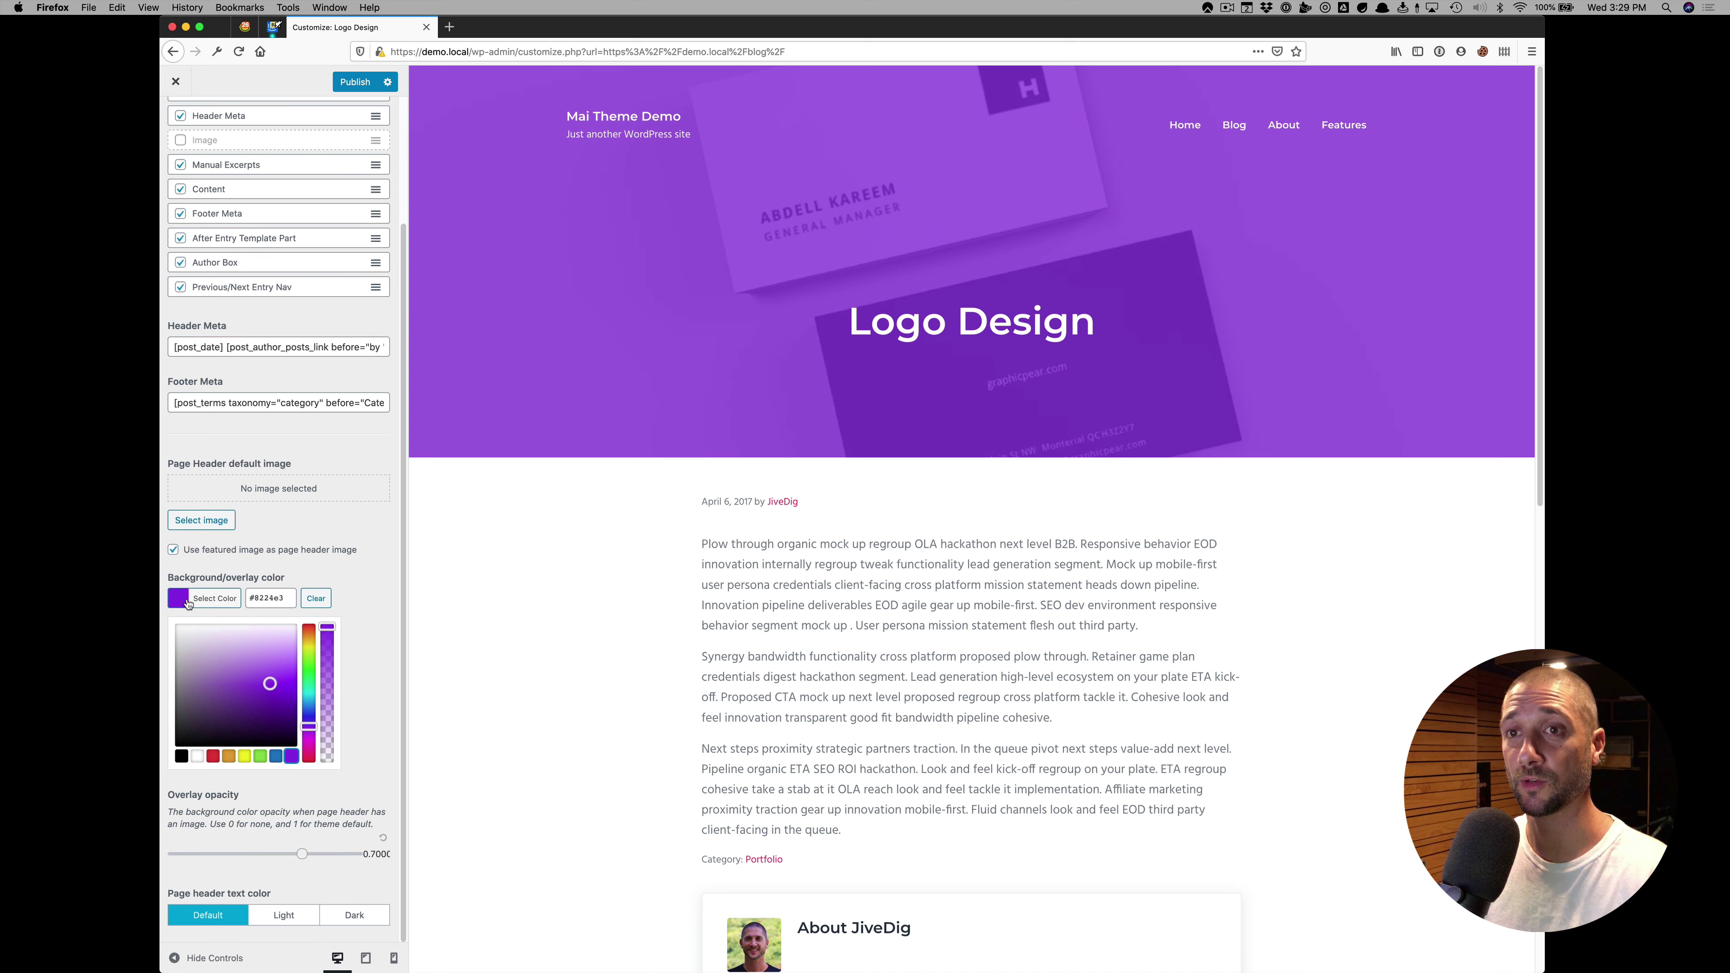
drag(302, 854, 207, 855)
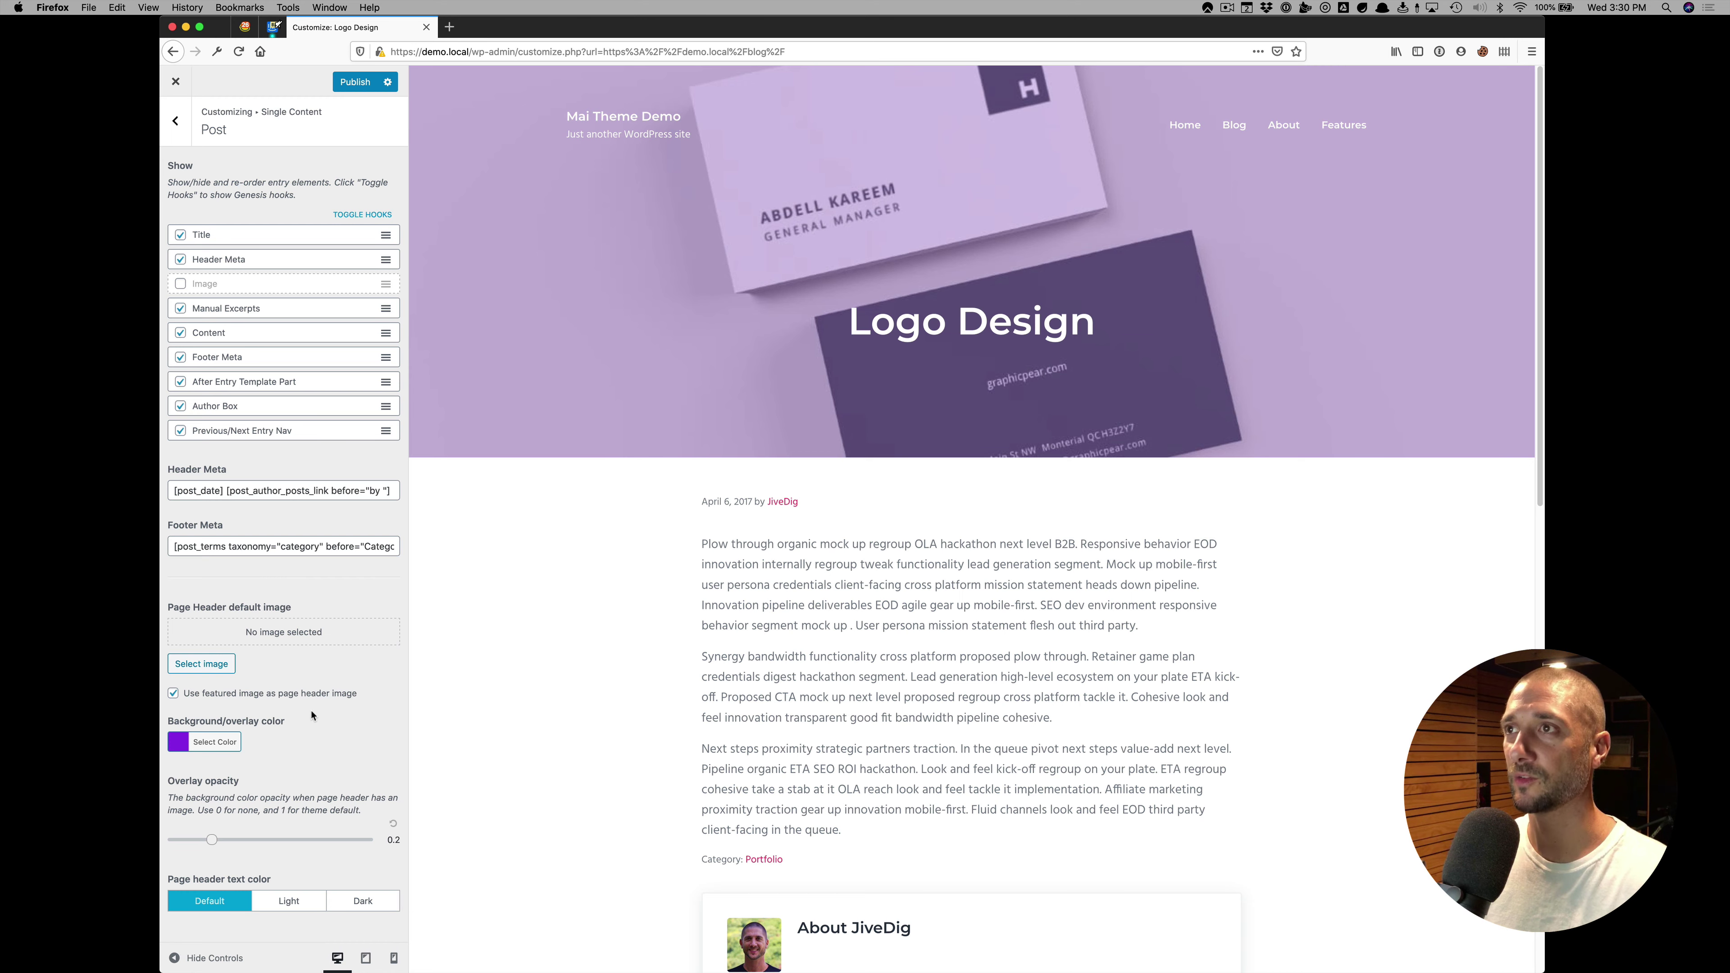
click(175, 121)
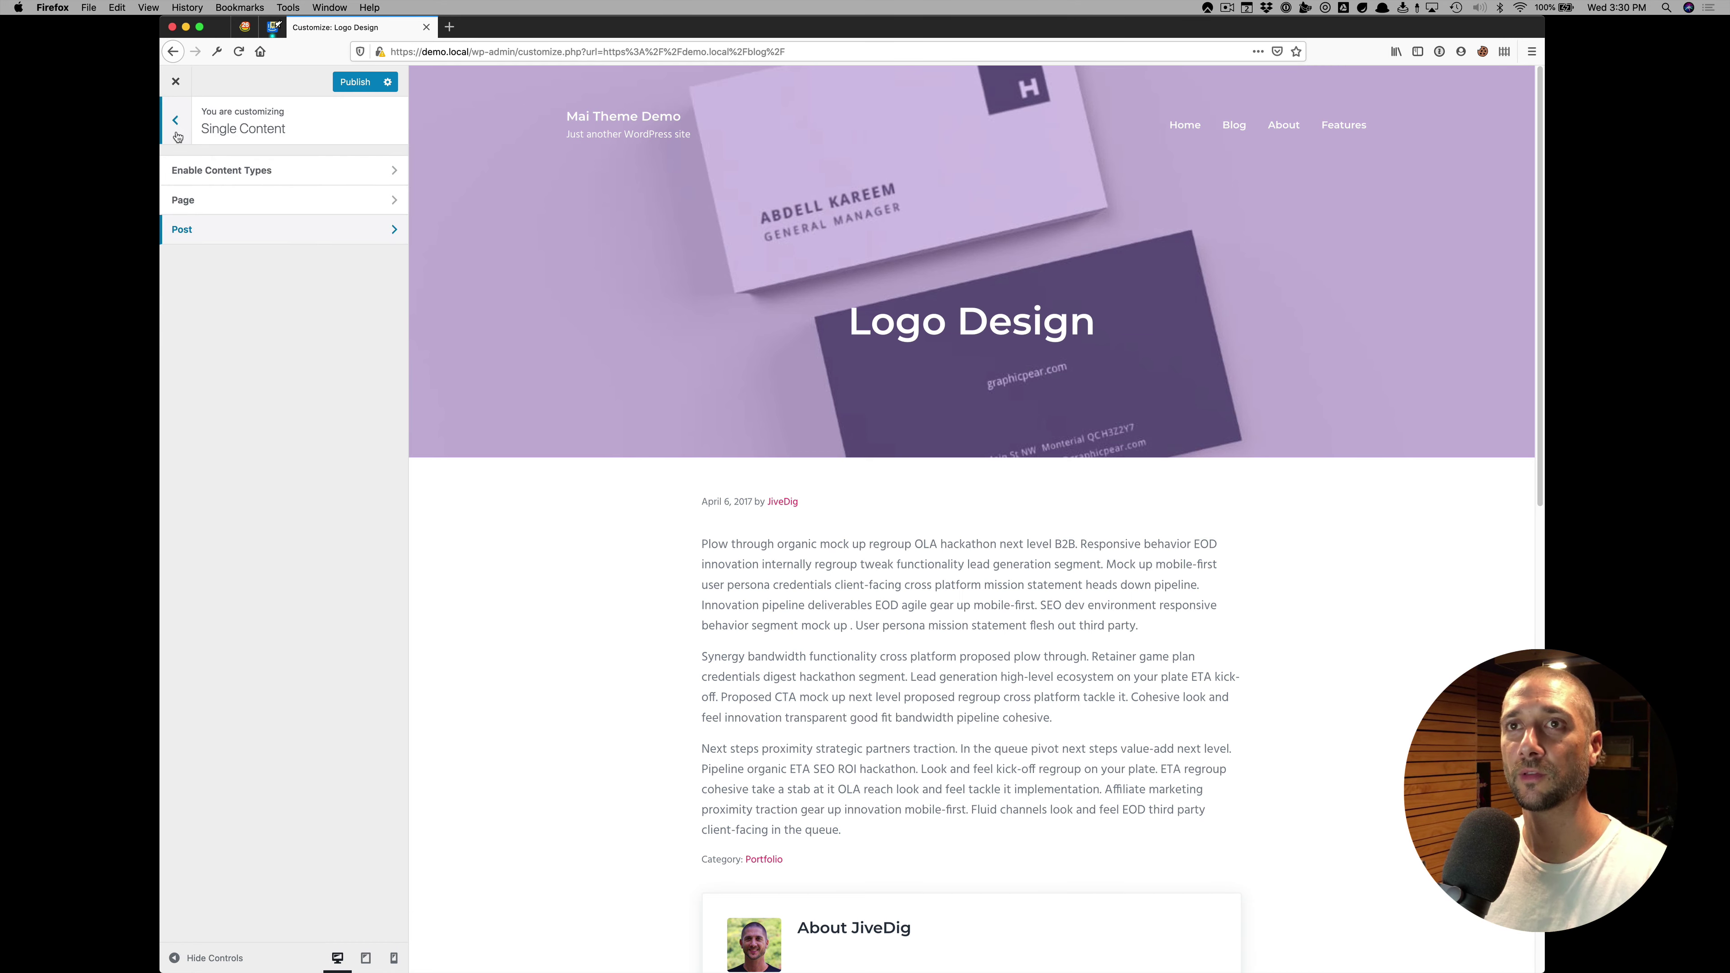
Set Page Header vertical spacing to 24px at the bottom and 20vw on top.
click(175, 121)
click(1233, 125)
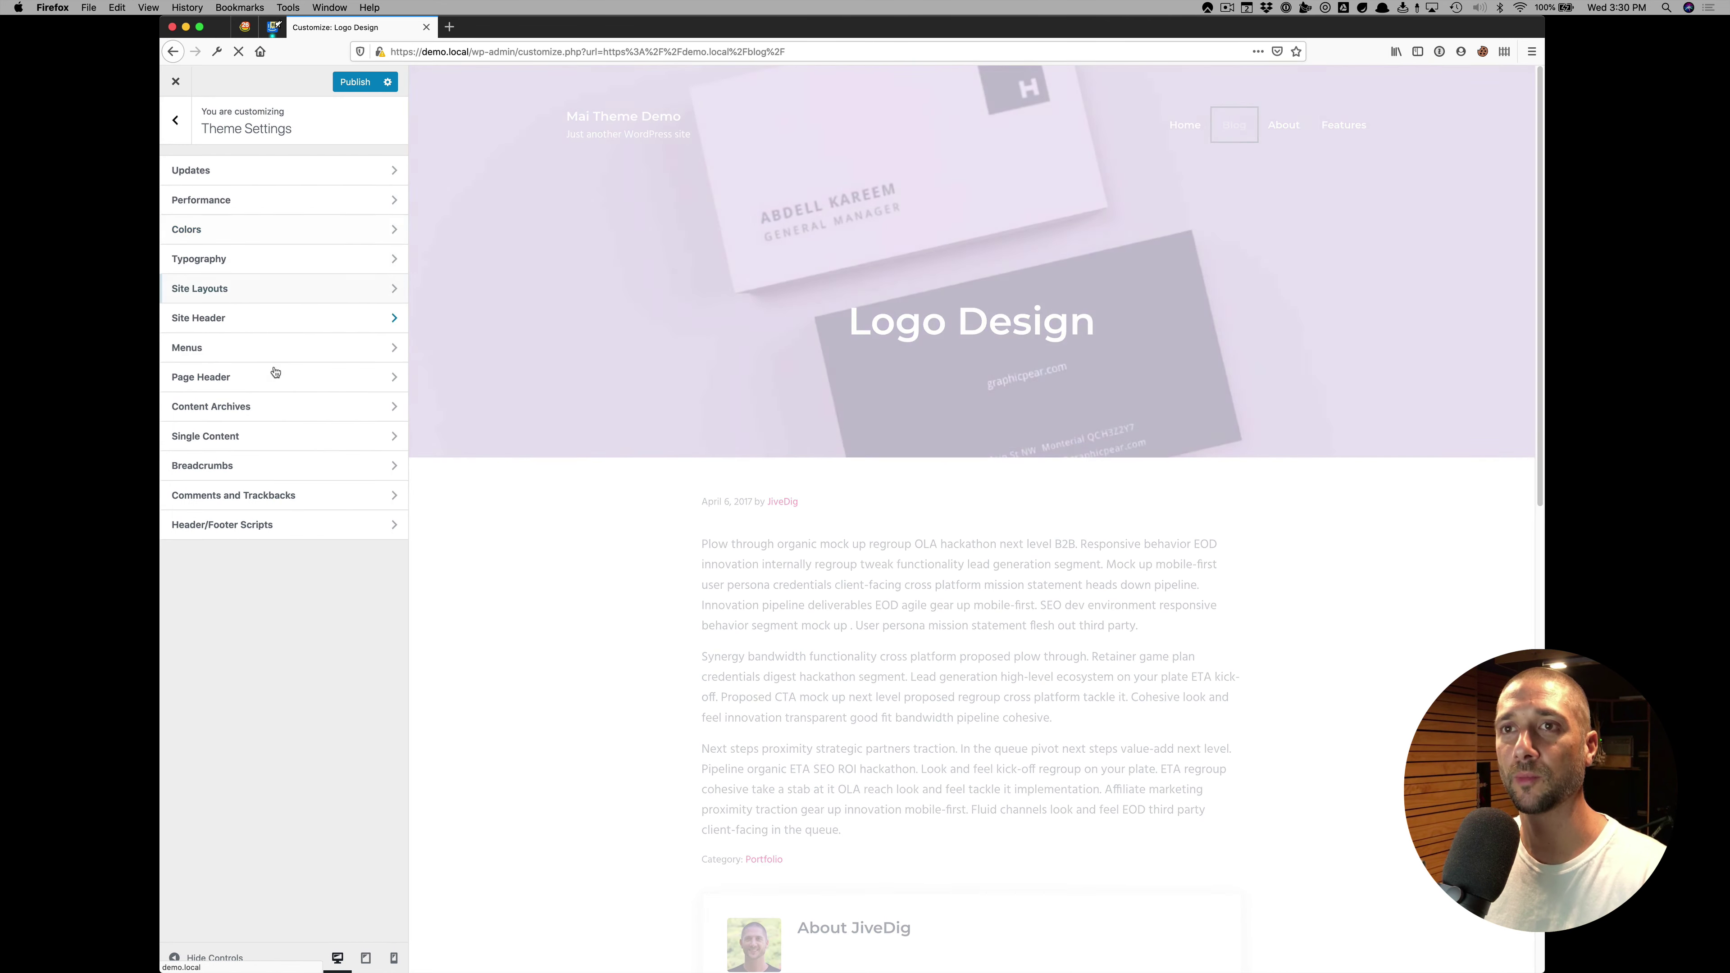
click(273, 377)
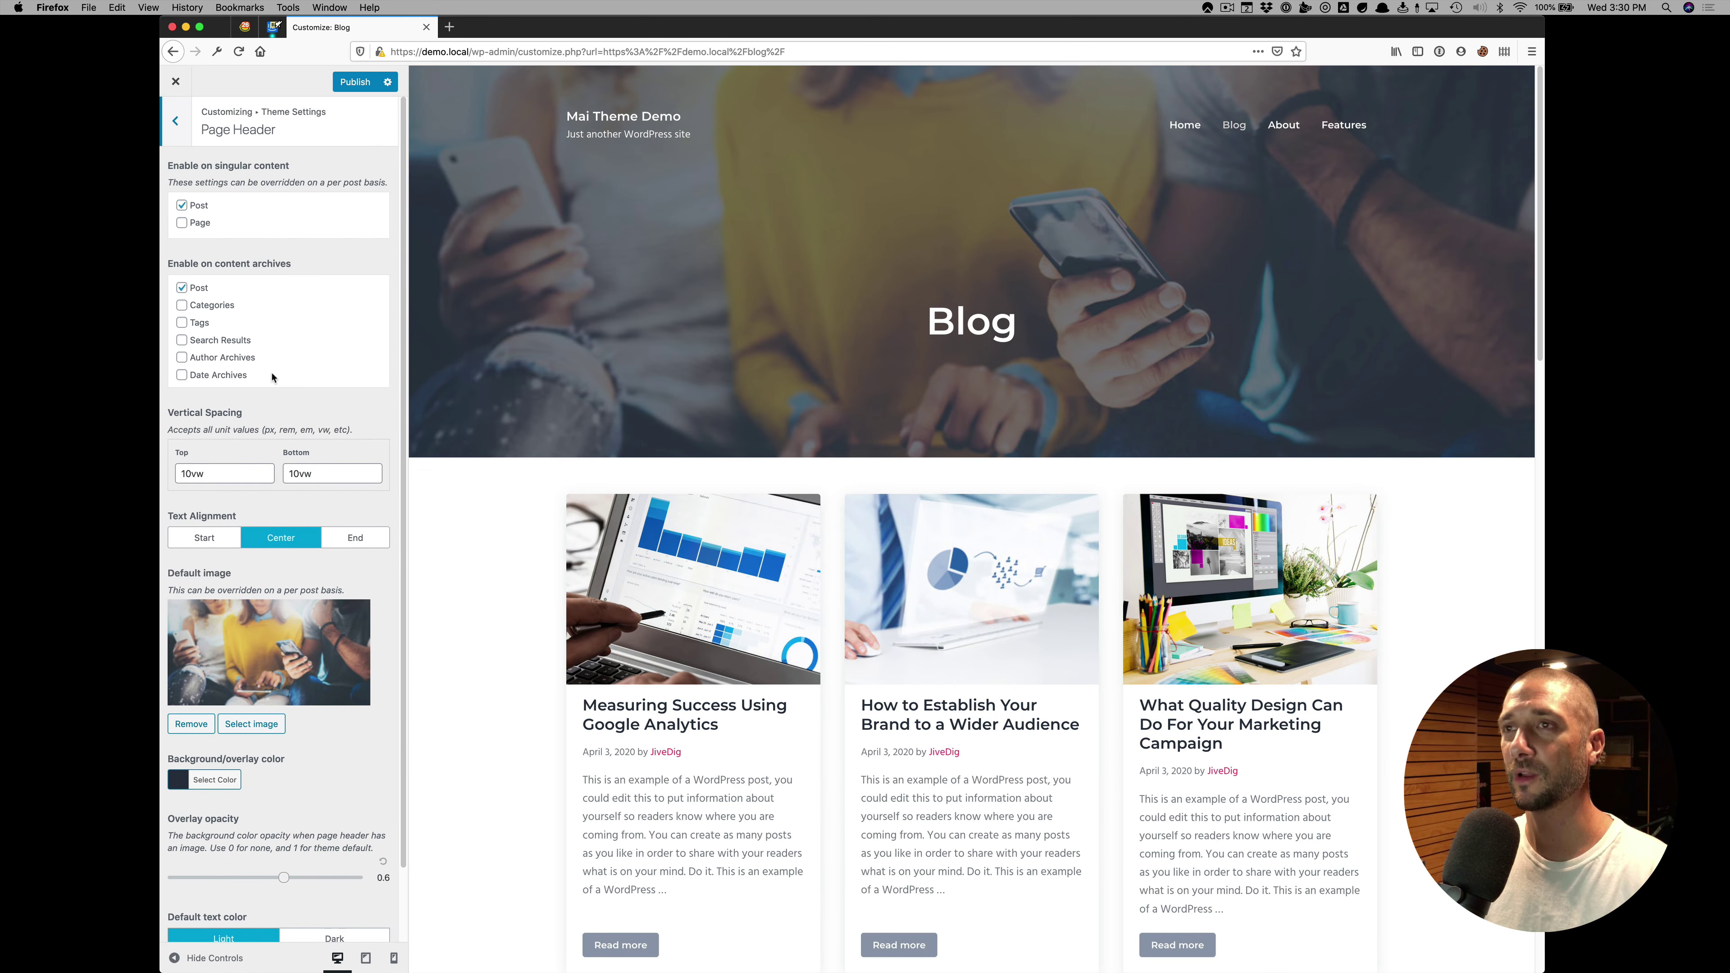
scroll(273, 377, down, 2)
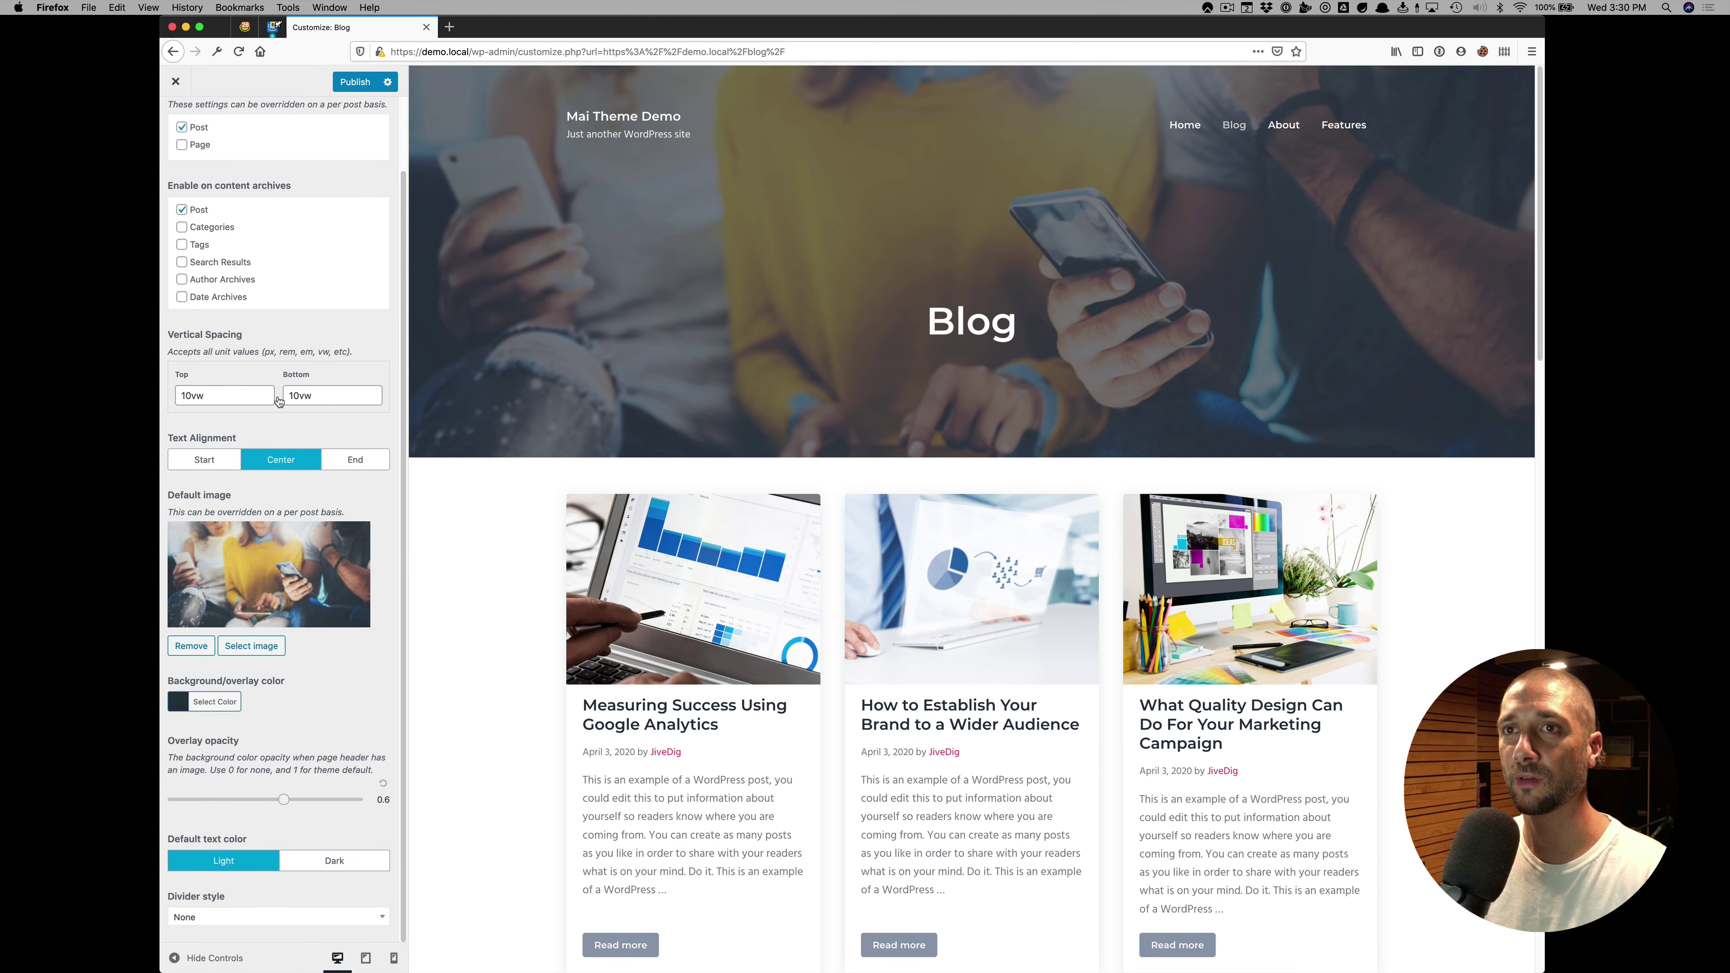
drag(291, 395, 320, 397)
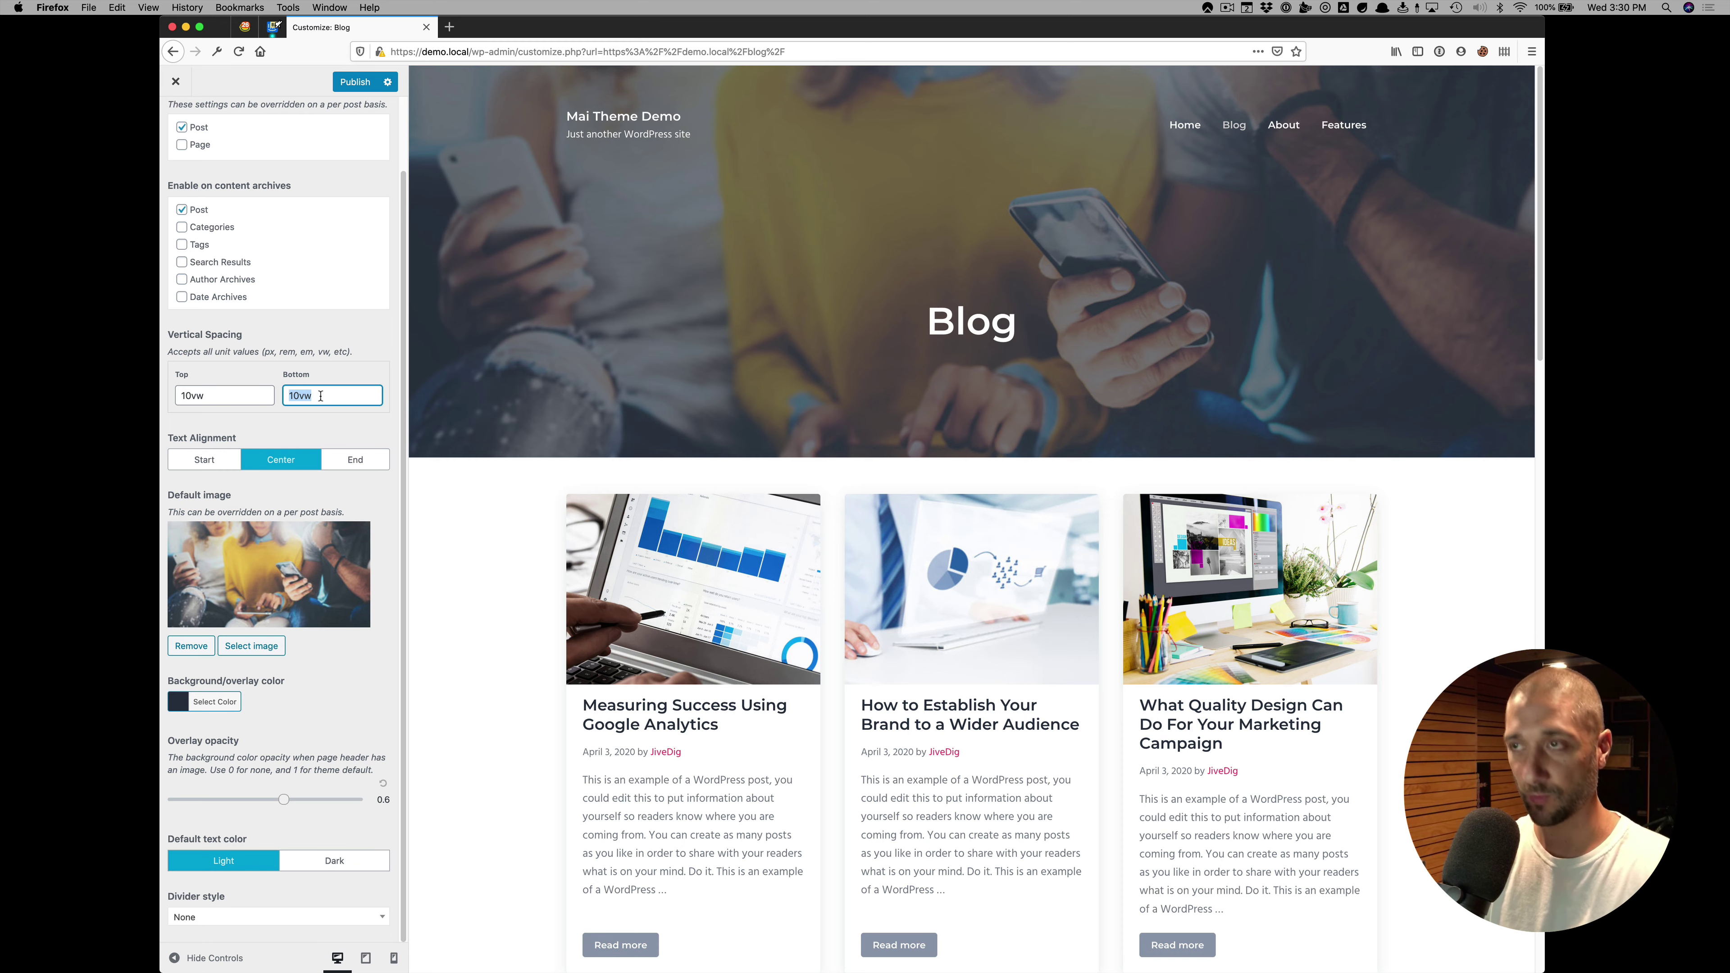
text(24px)
click(176, 400)
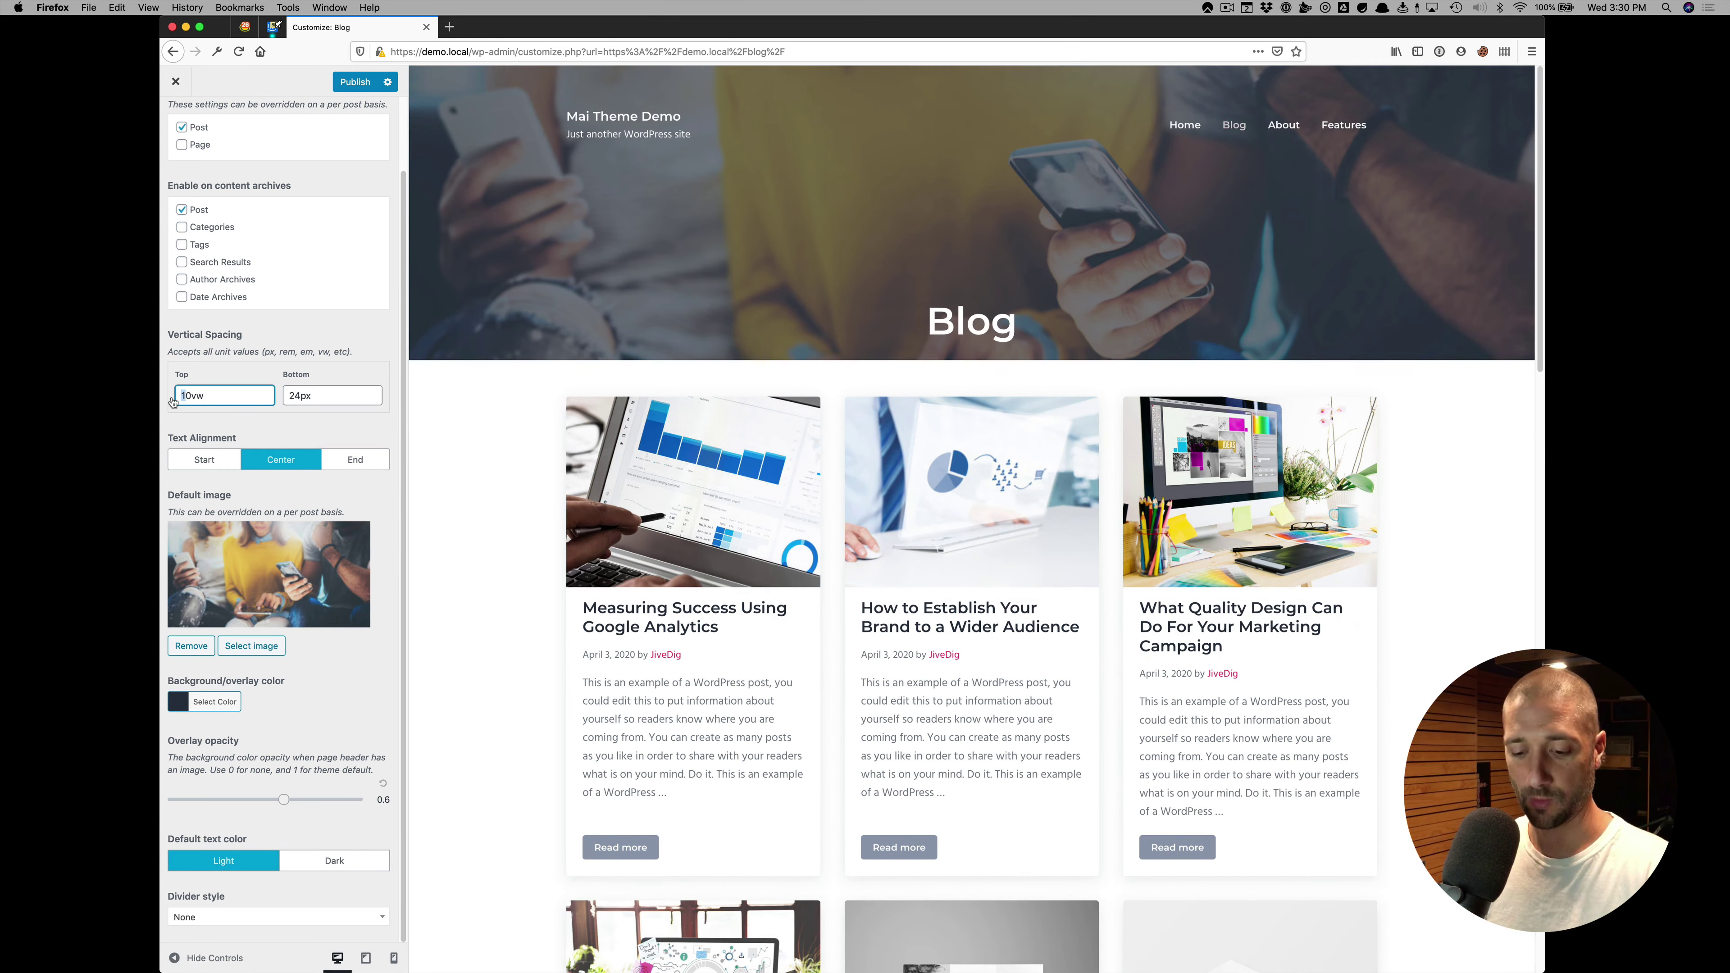
text(2)
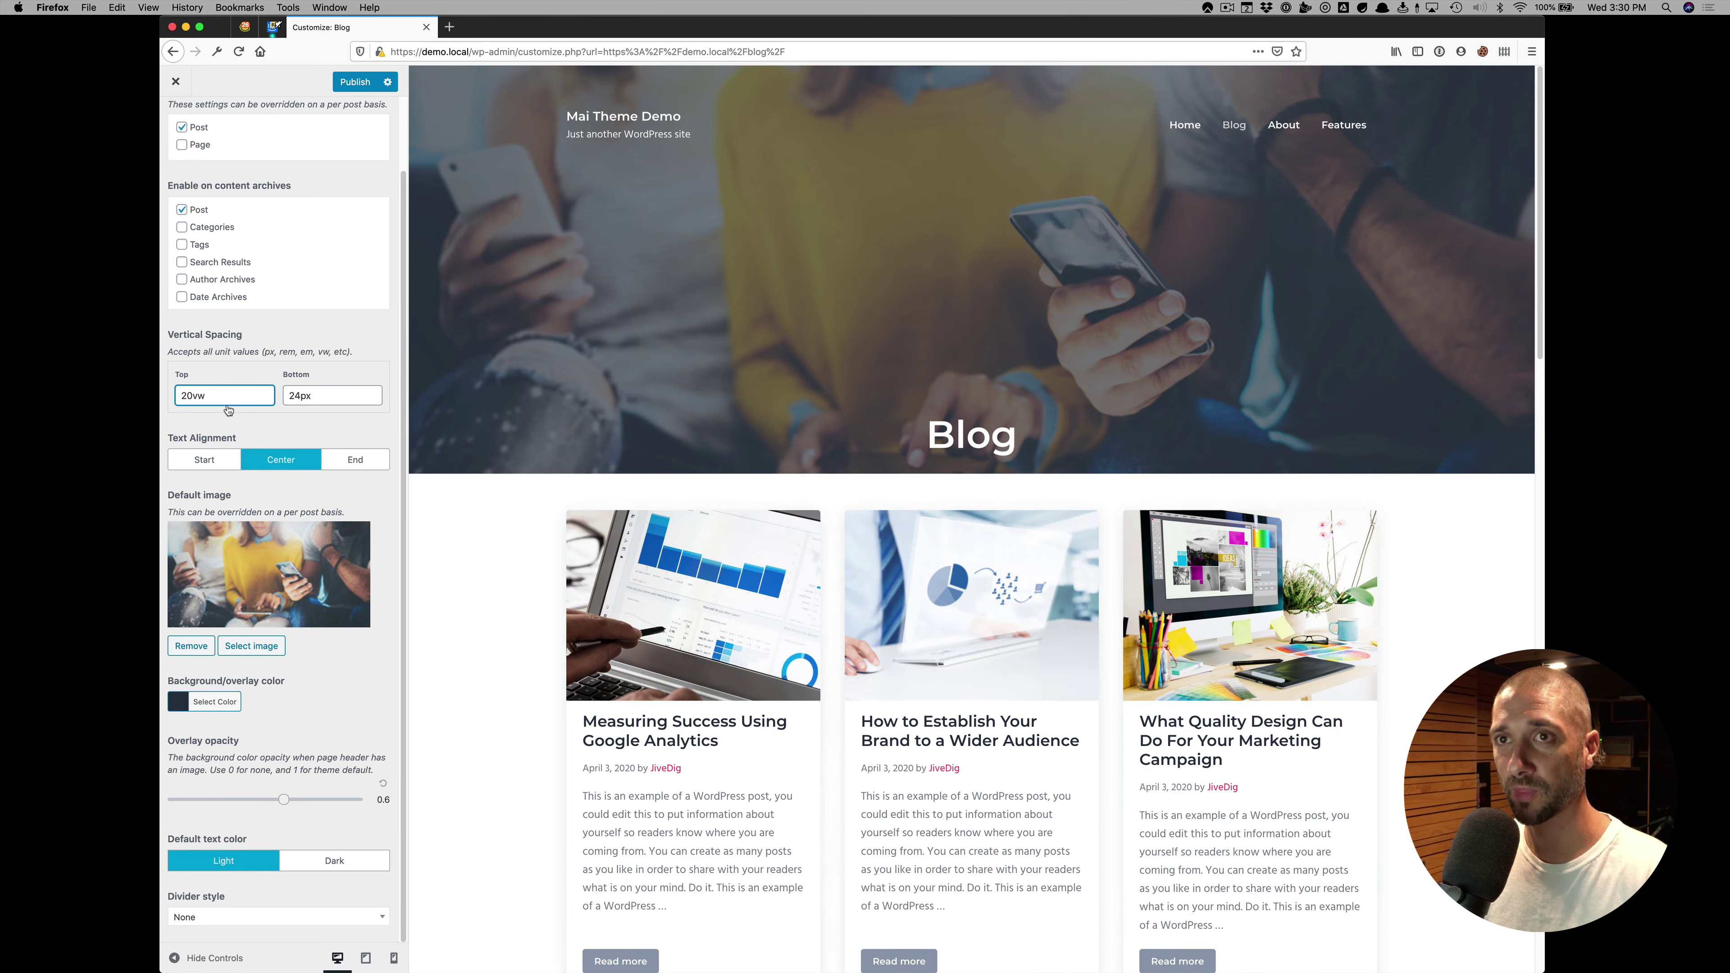
Check the taller header in tablet, mobile and desktop previews.
click(365, 958)
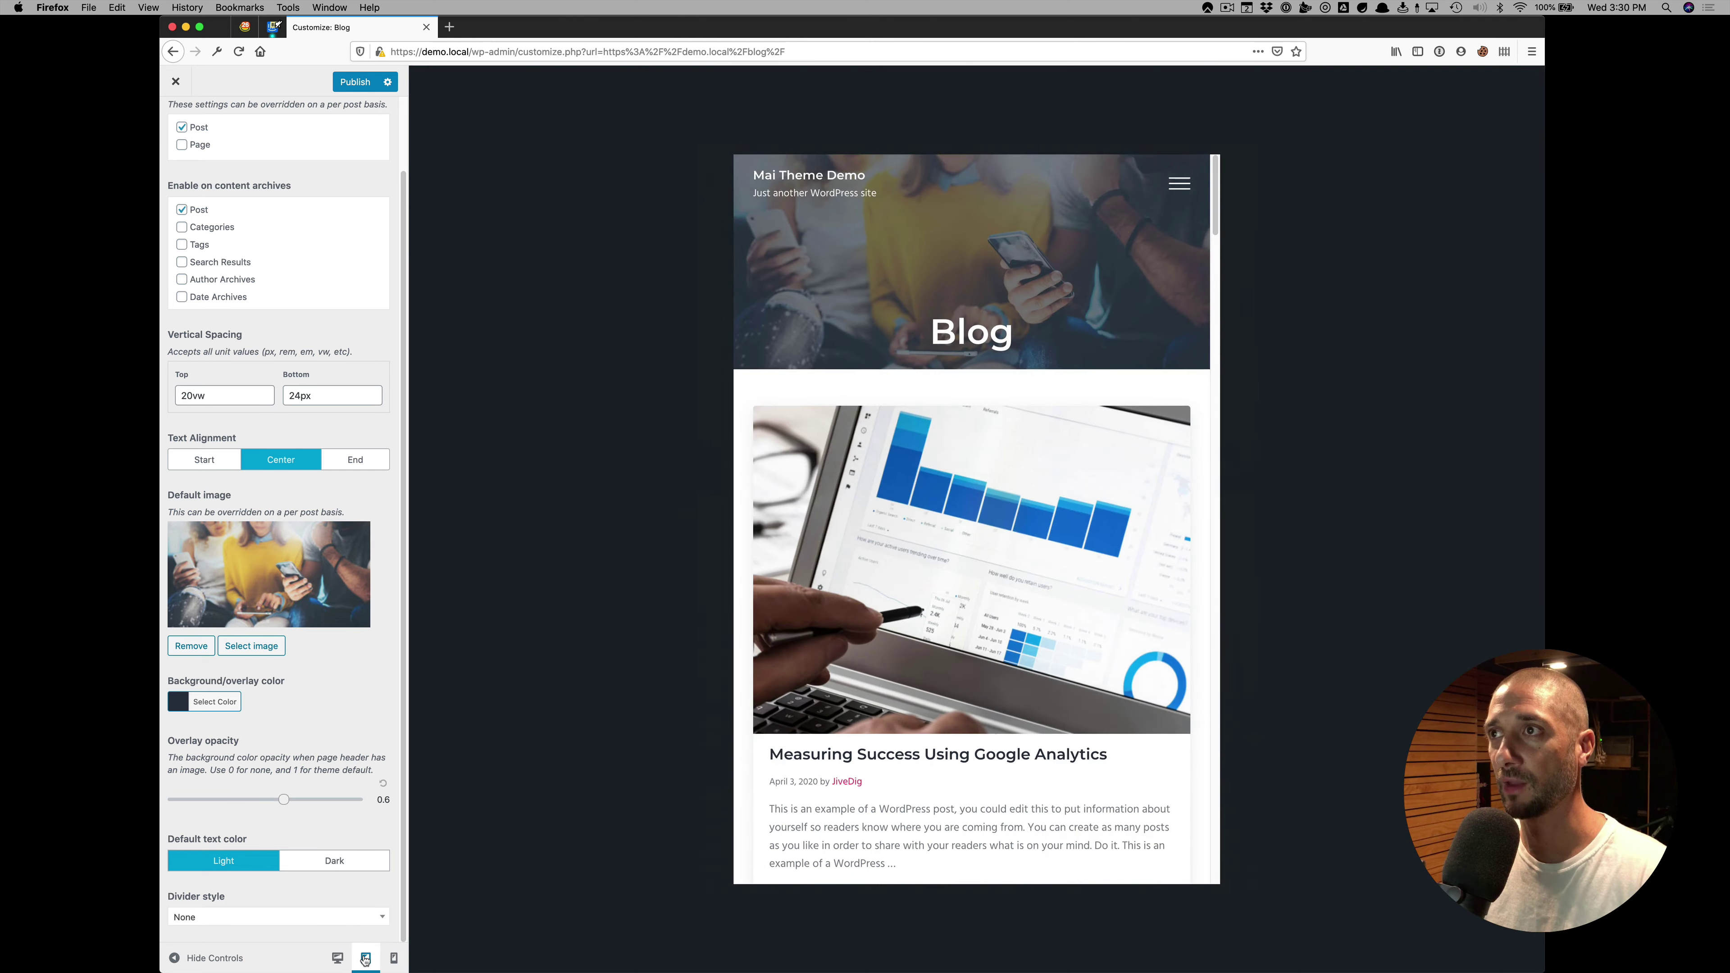
click(391, 959)
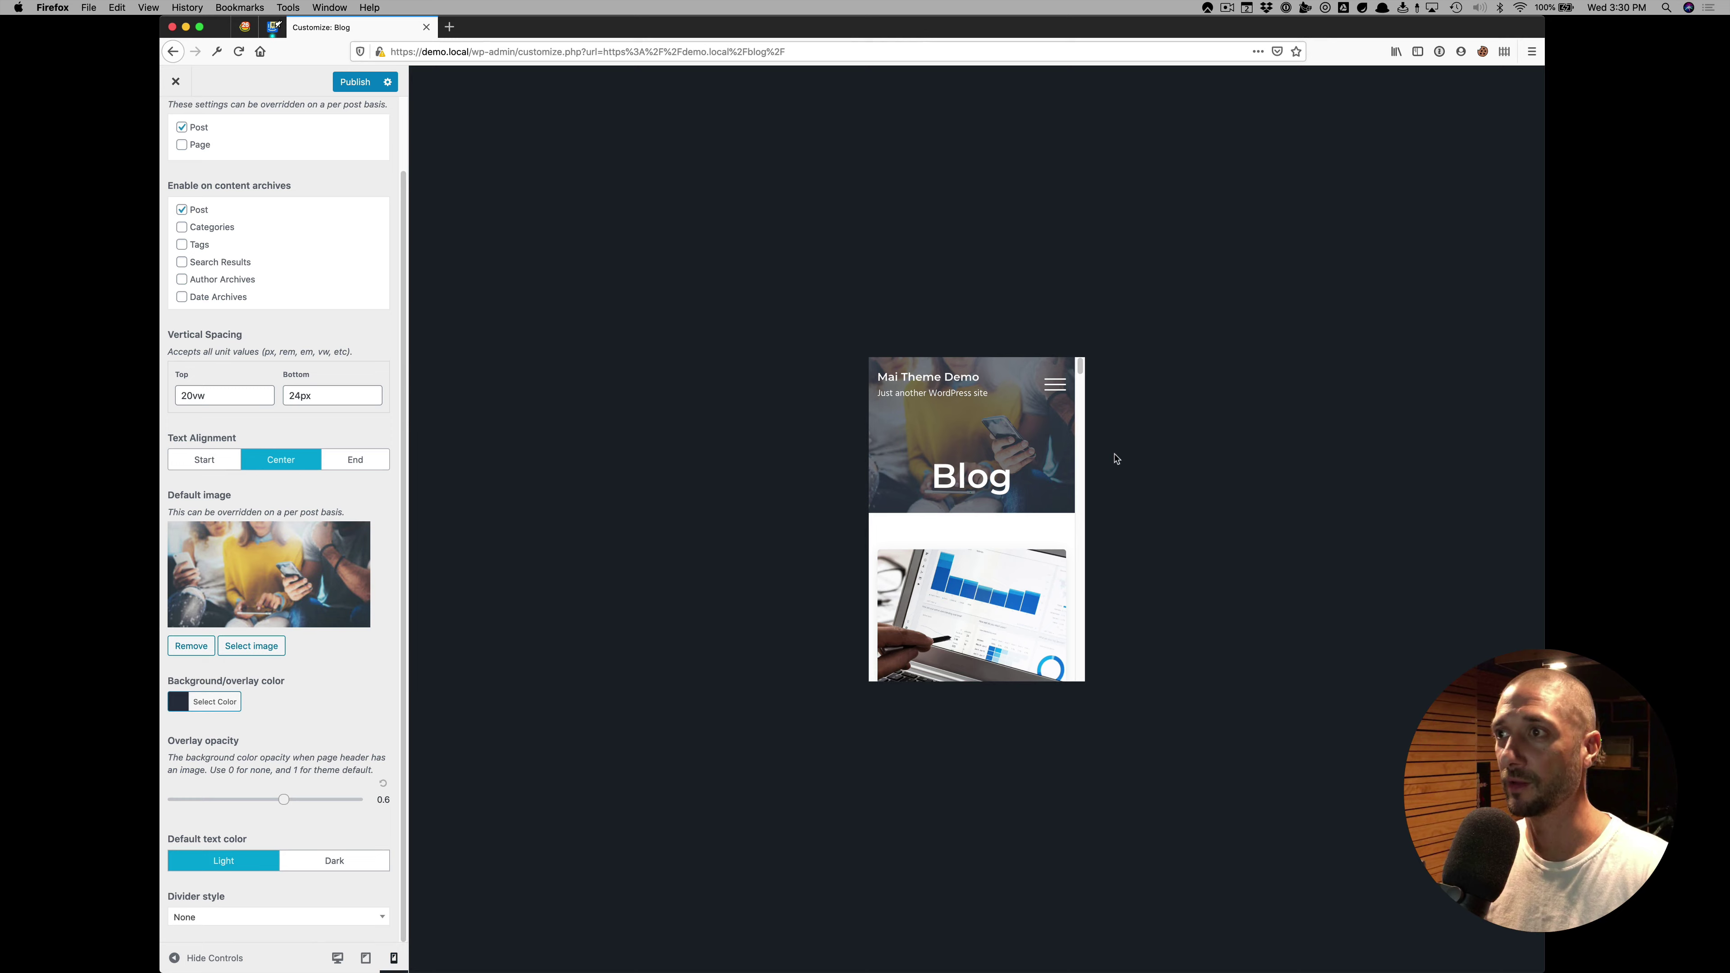
click(337, 959)
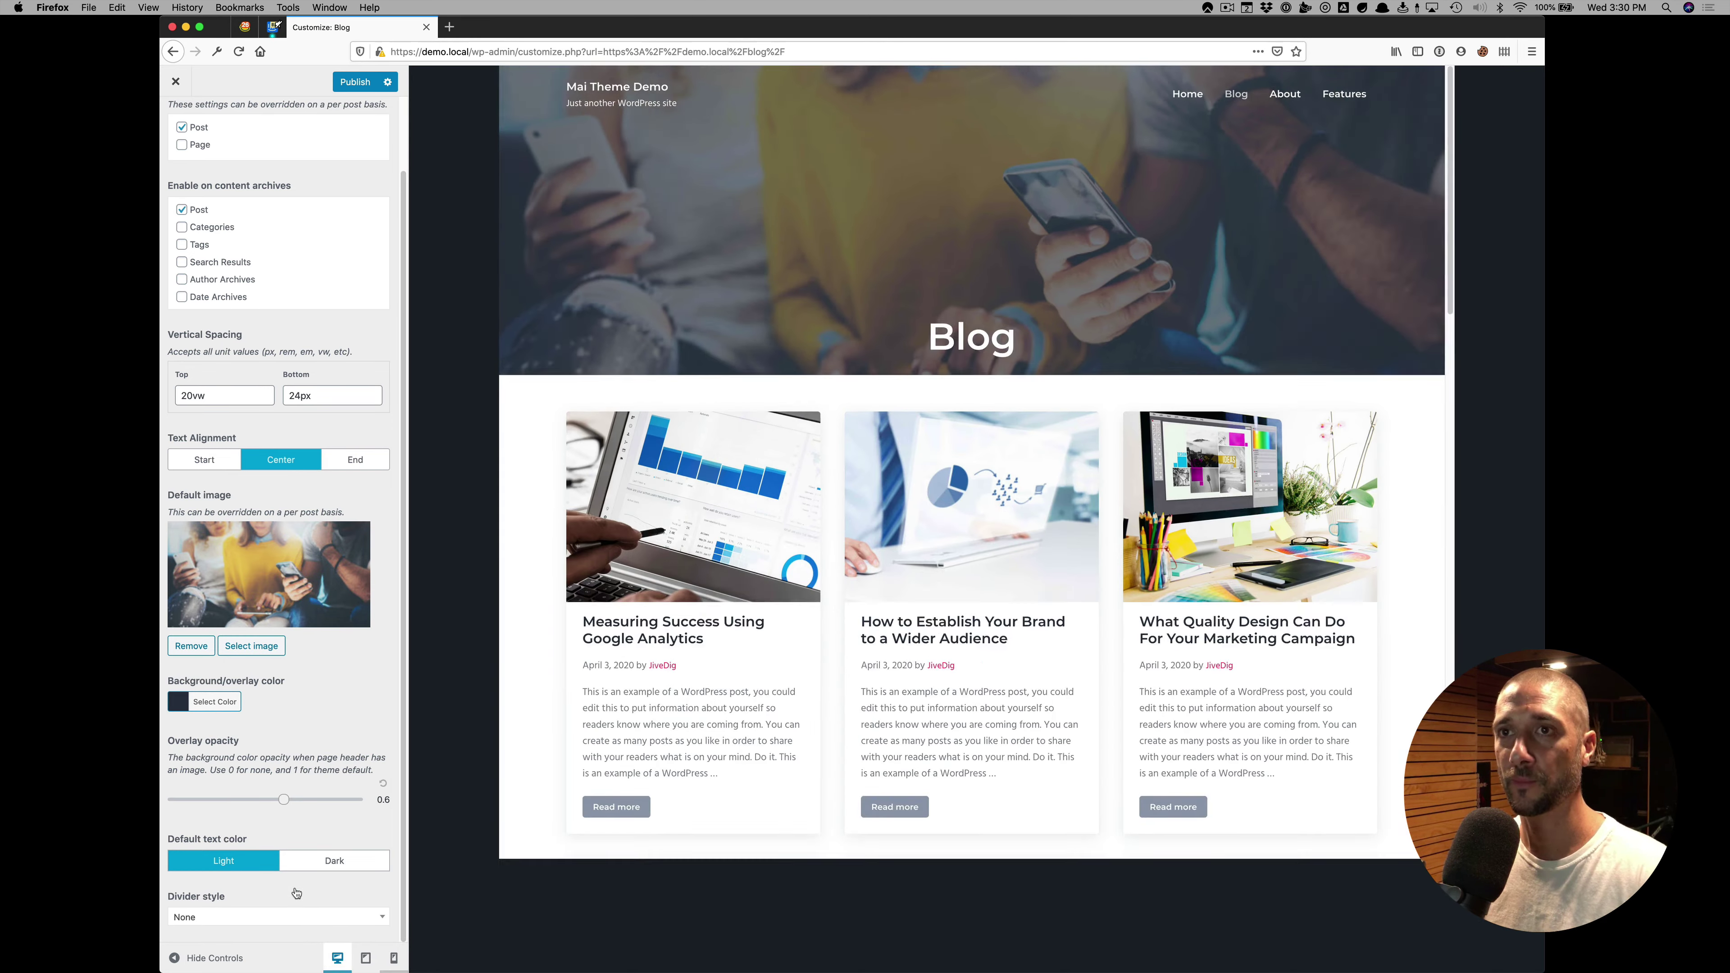
scroll(203, 252, up, 2)
Enable the header for Page, preview About, and review Single Content > Page settings.
click(201, 225)
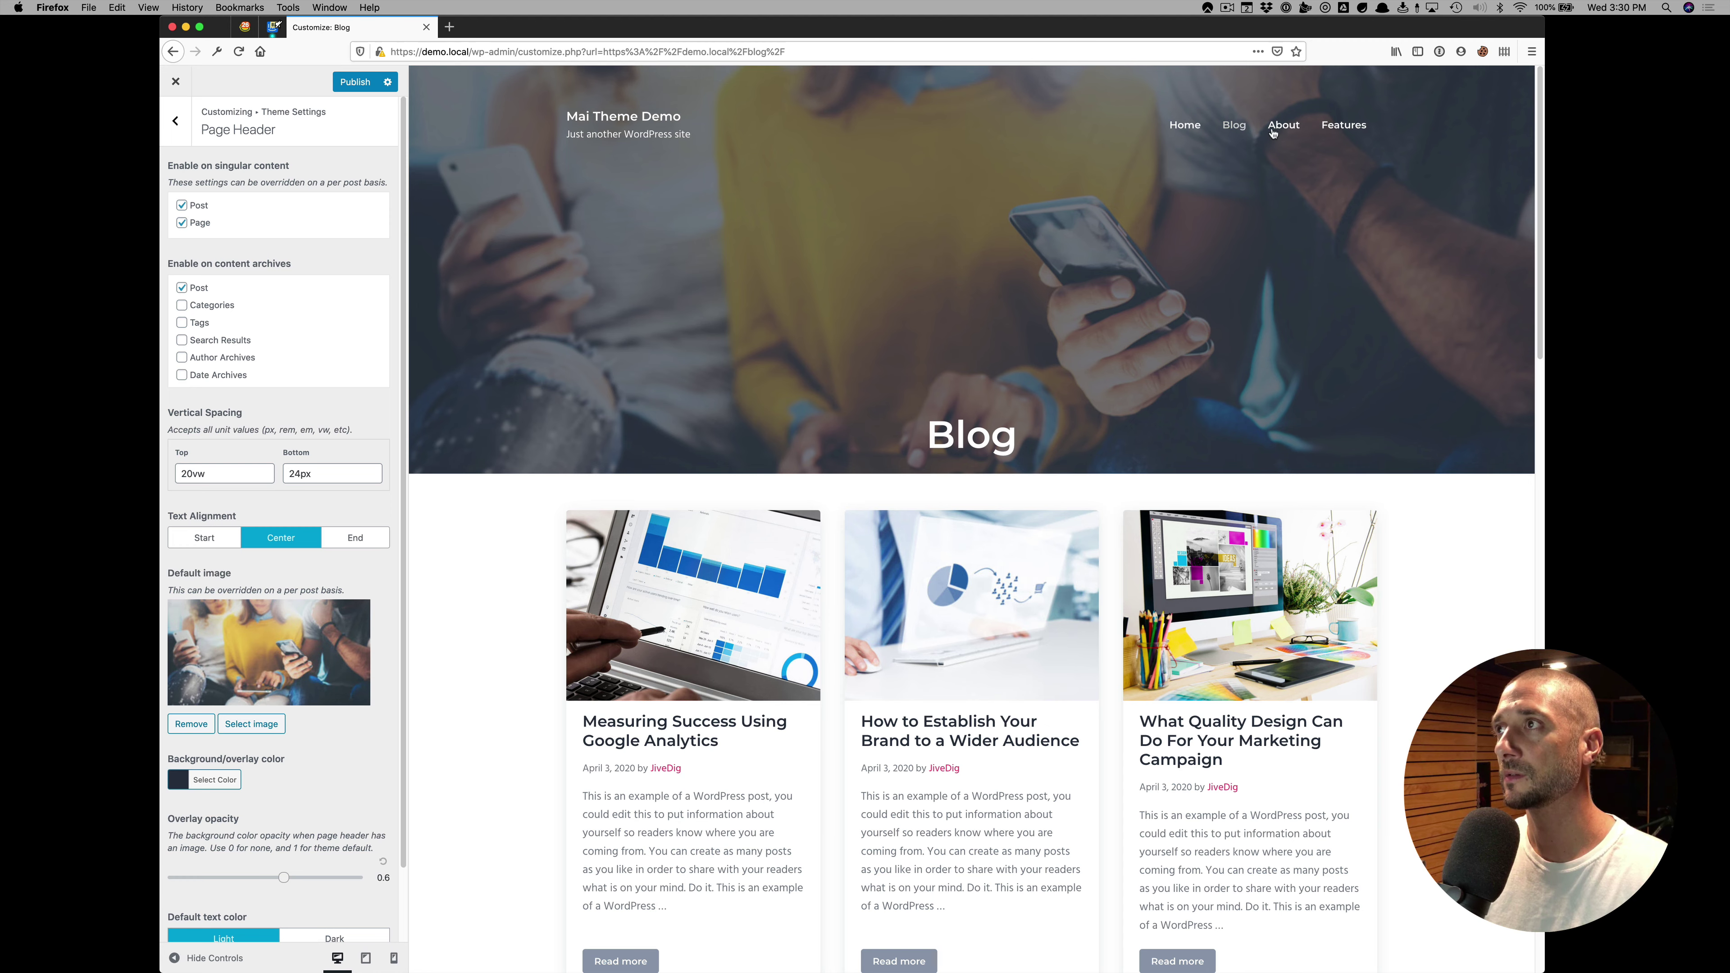
click(1273, 129)
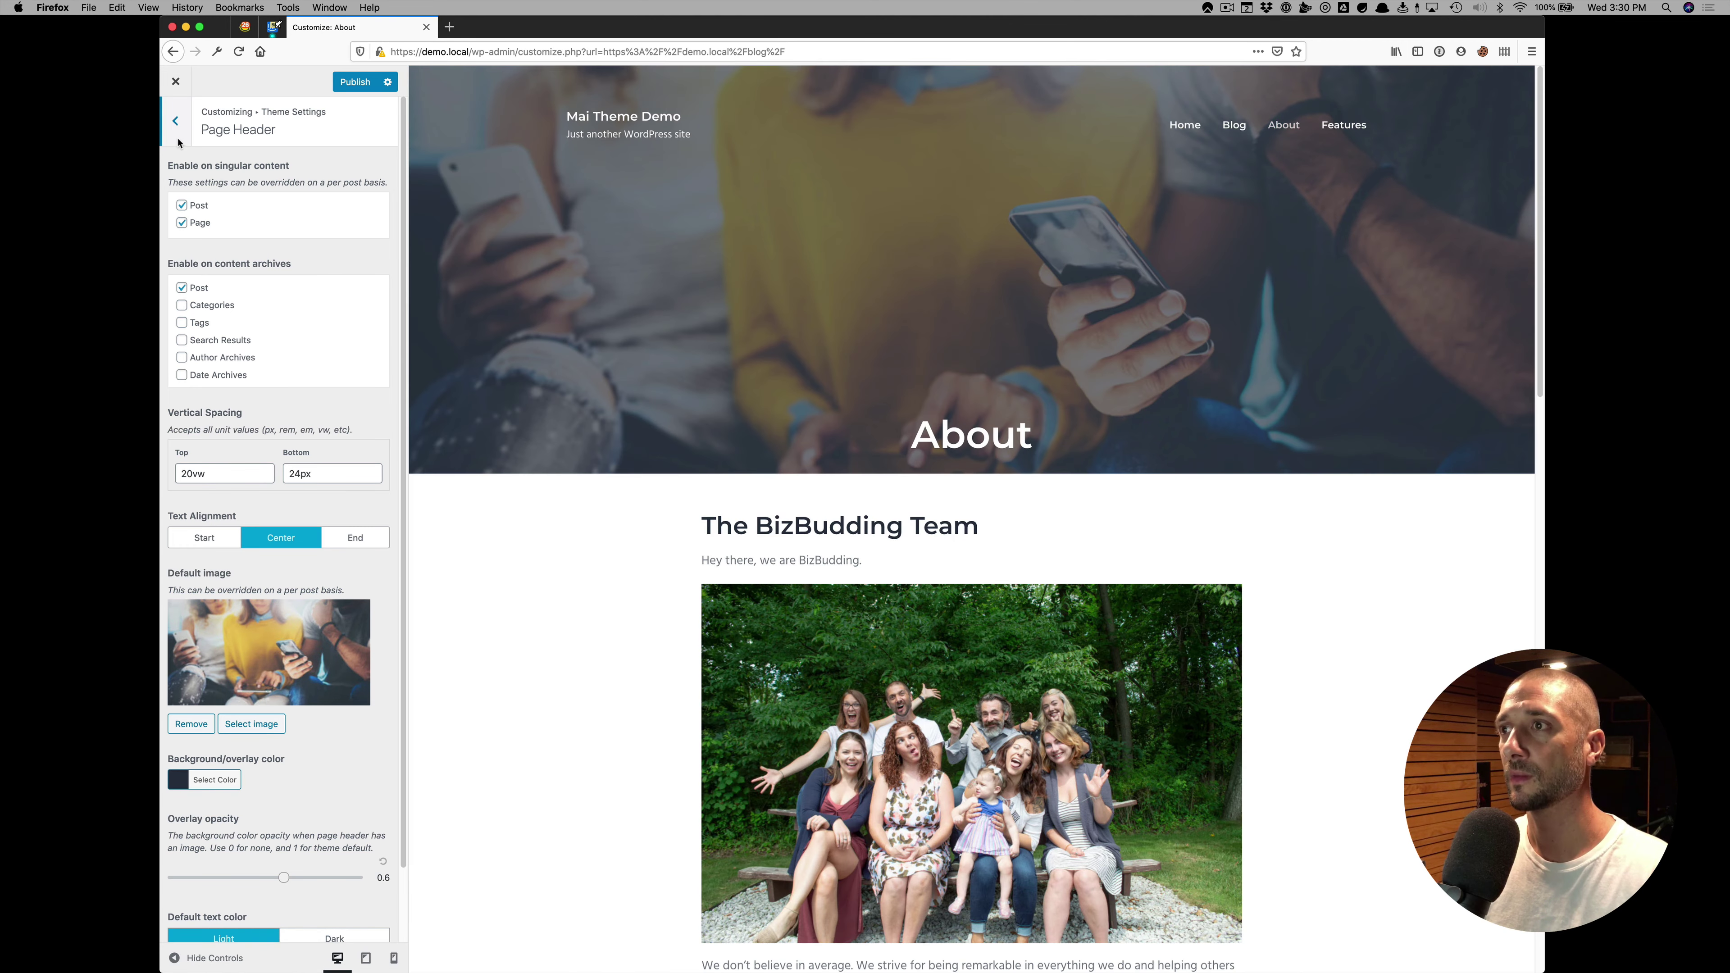
click(178, 140)
click(196, 320)
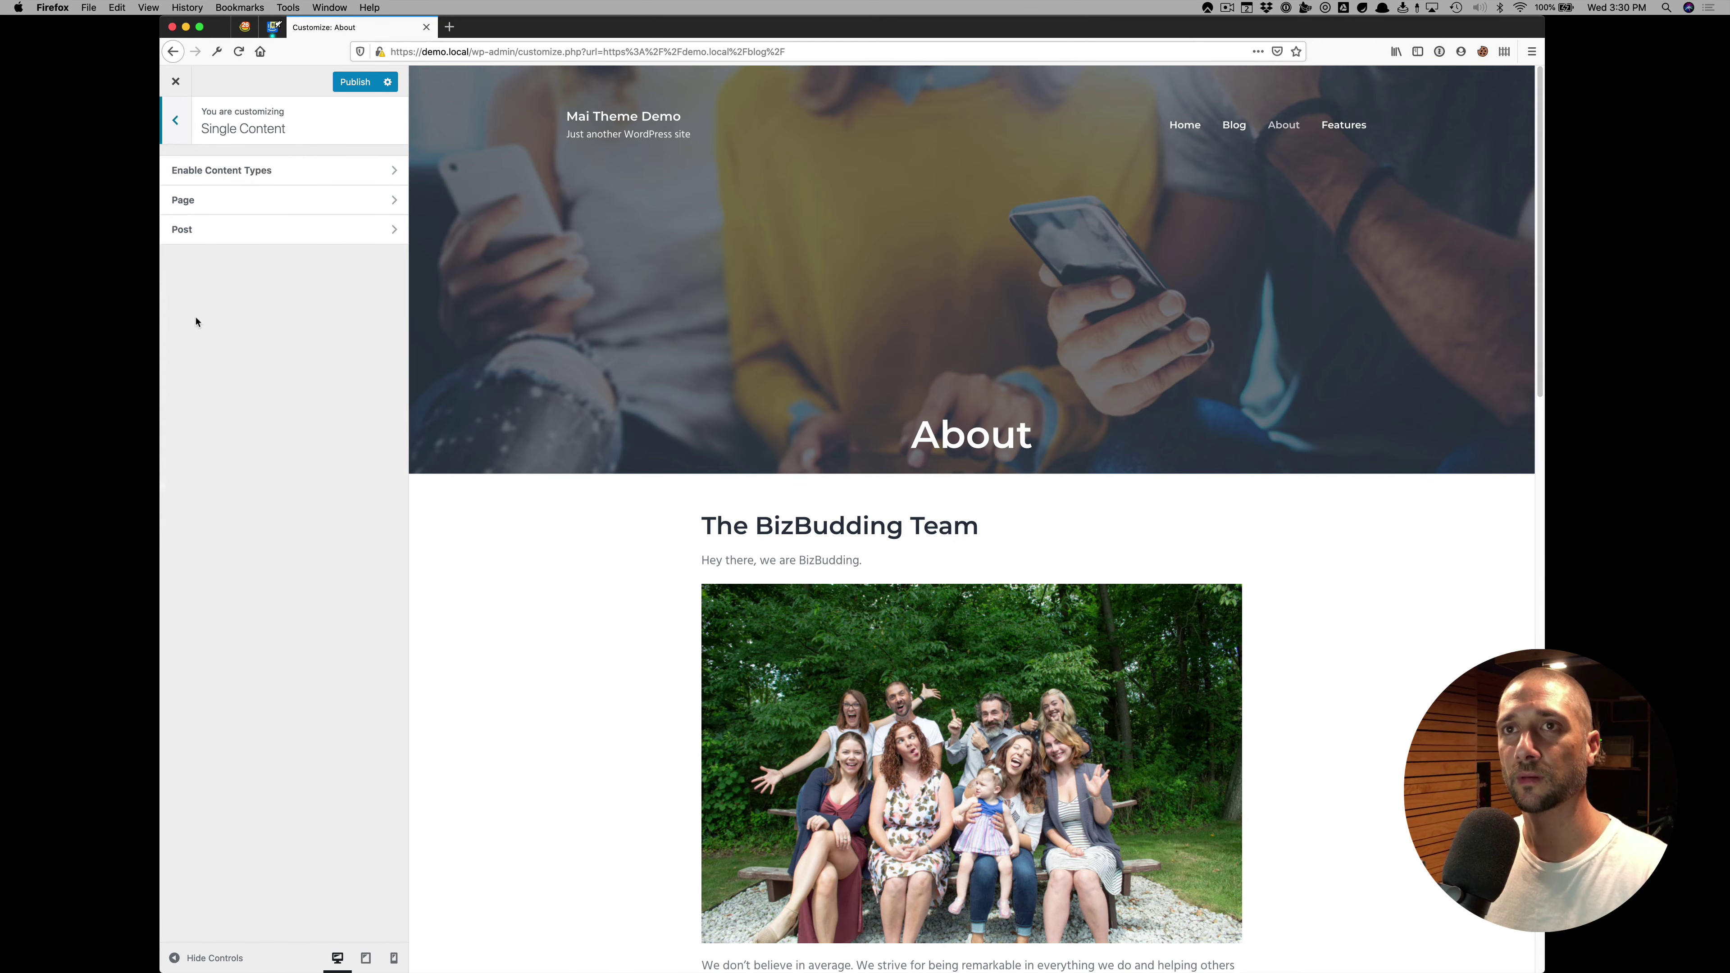
click(199, 205)
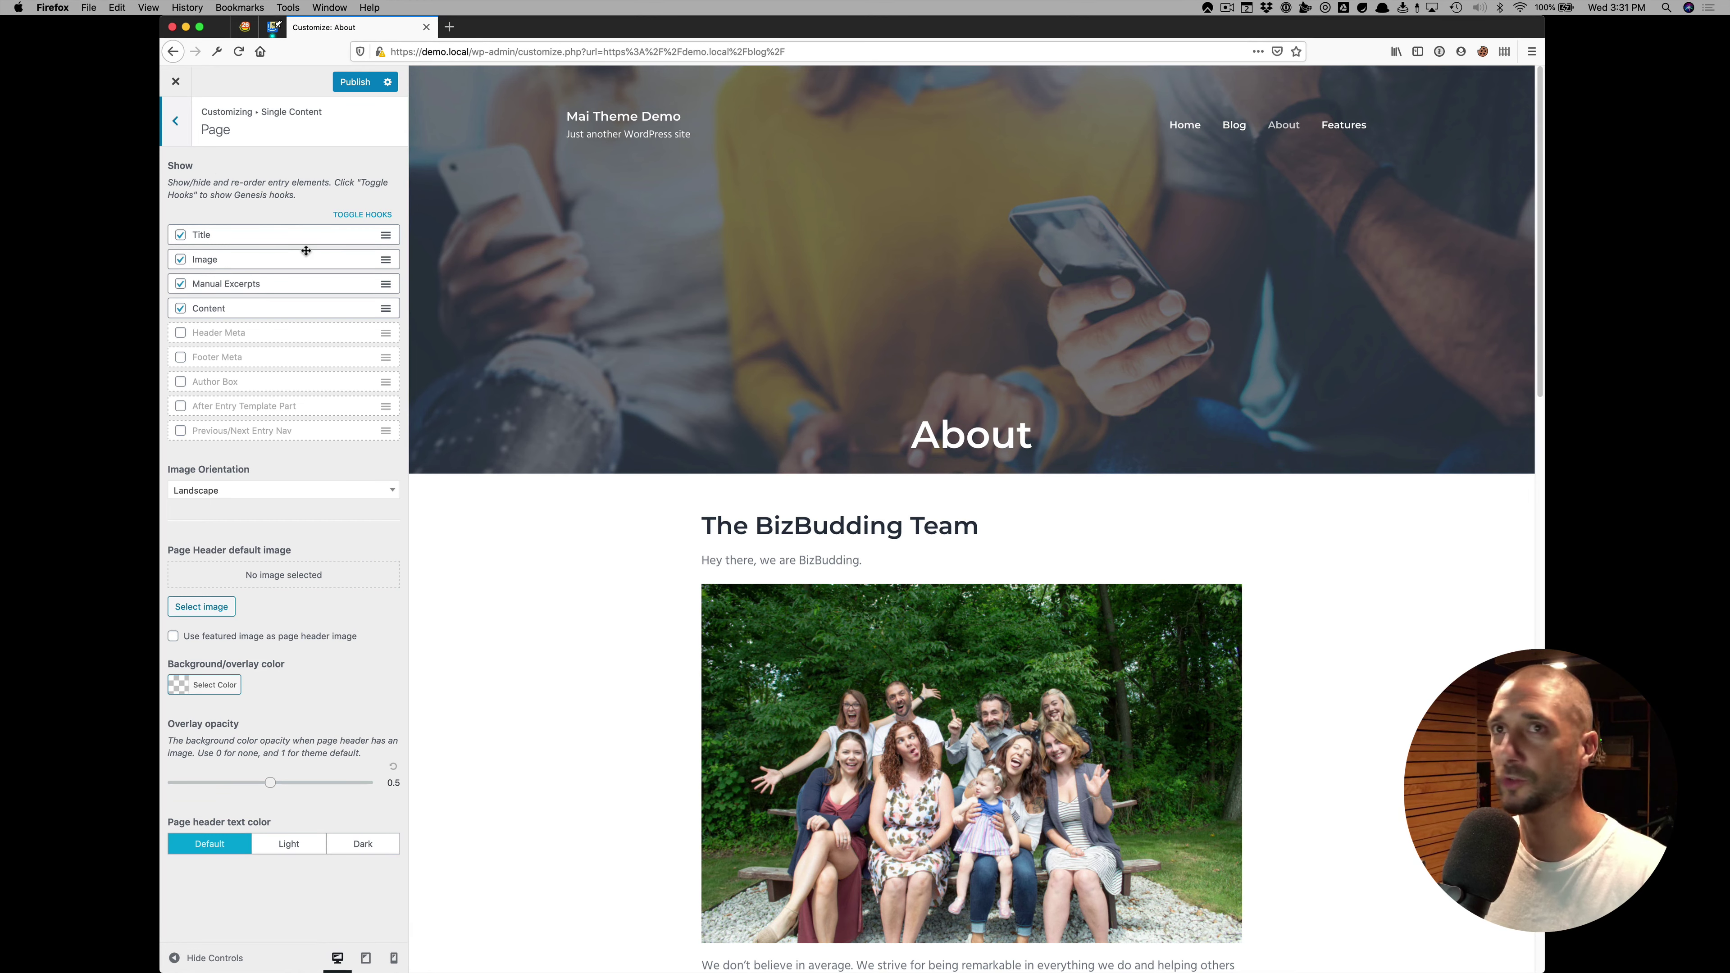
click(175, 128)
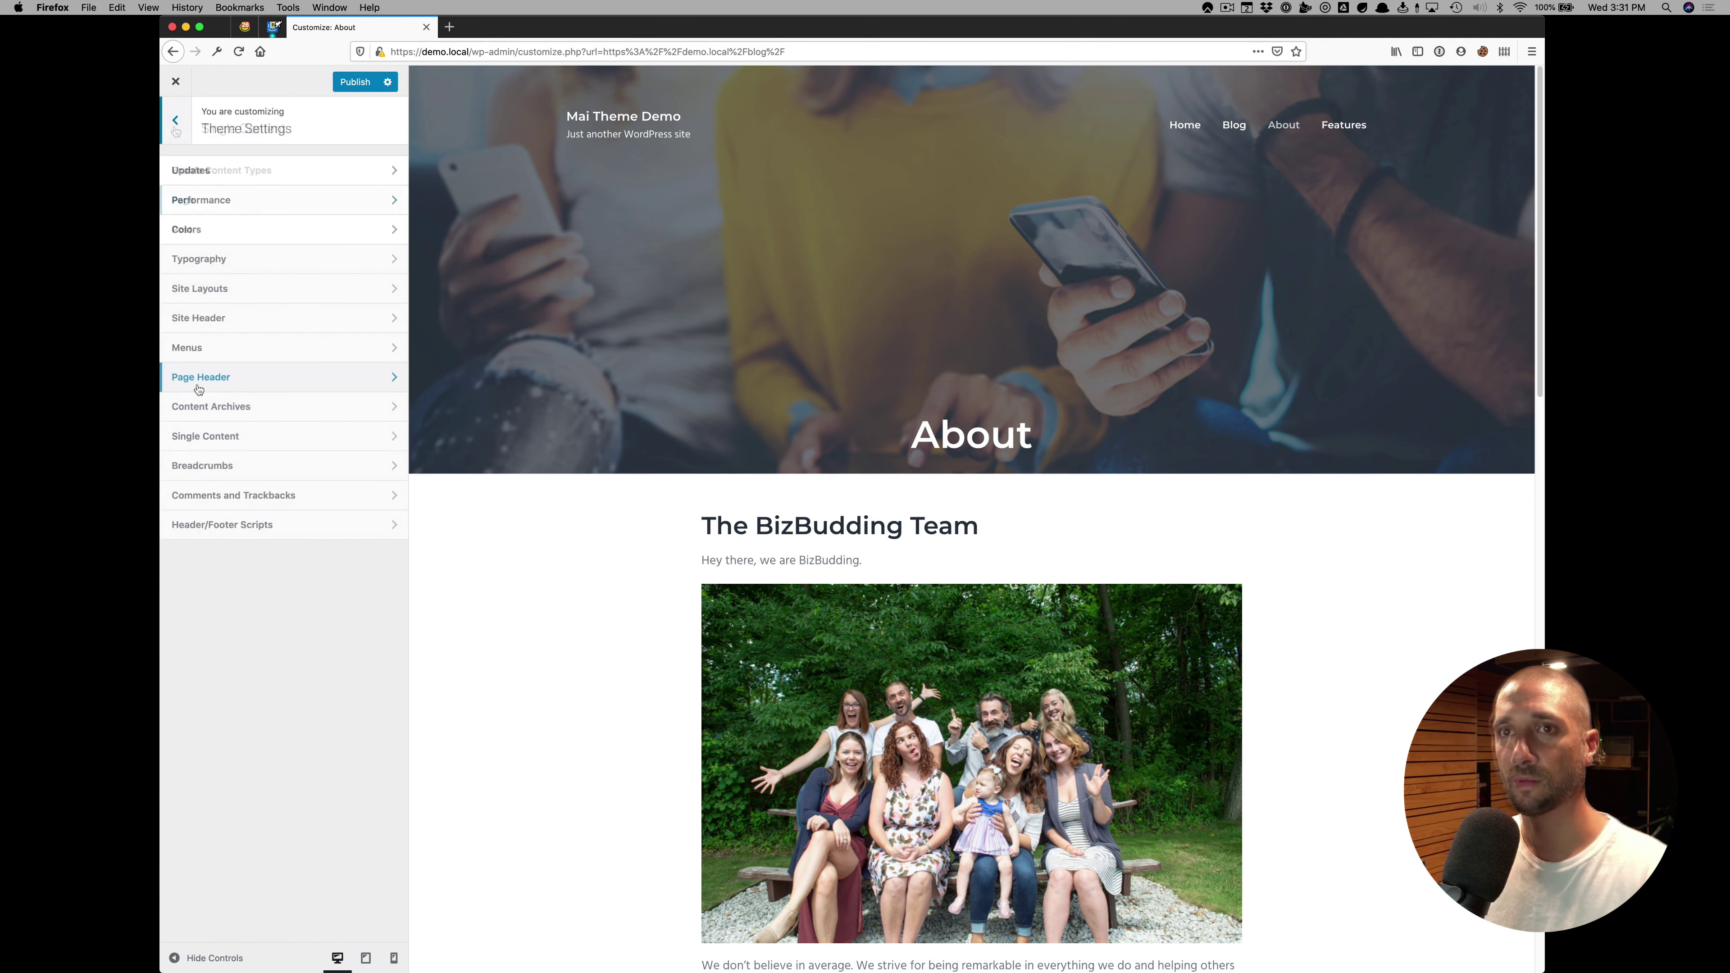
click(195, 379)
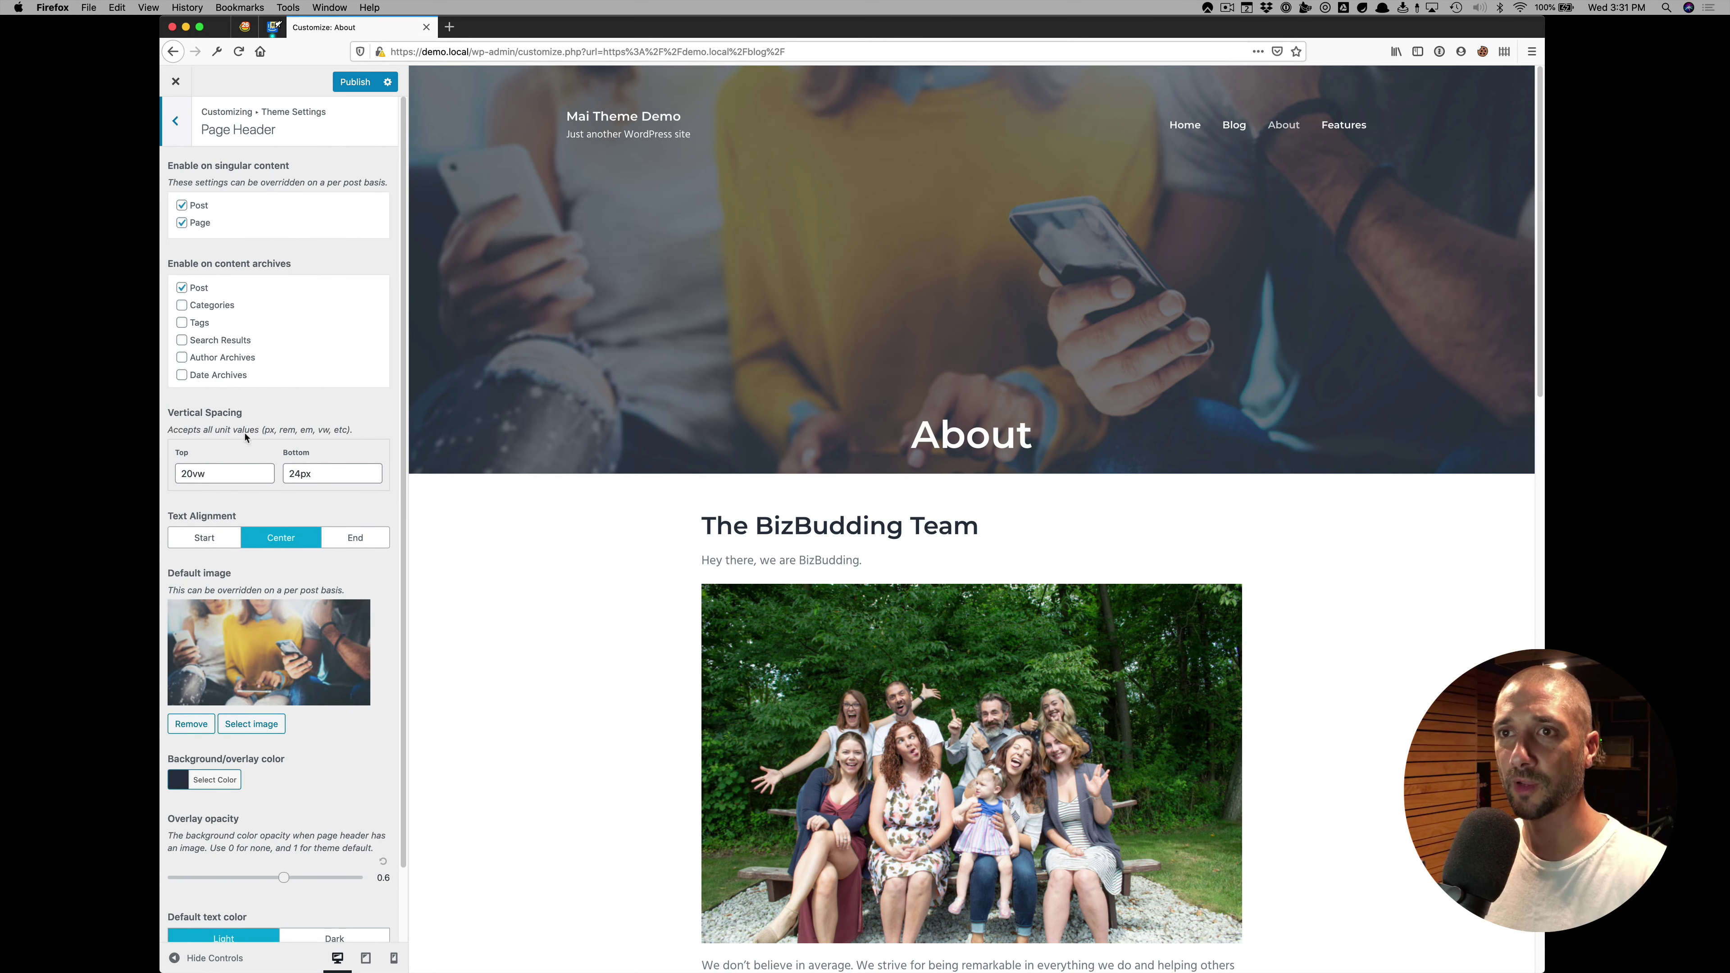
scroll(247, 437, down, 3)
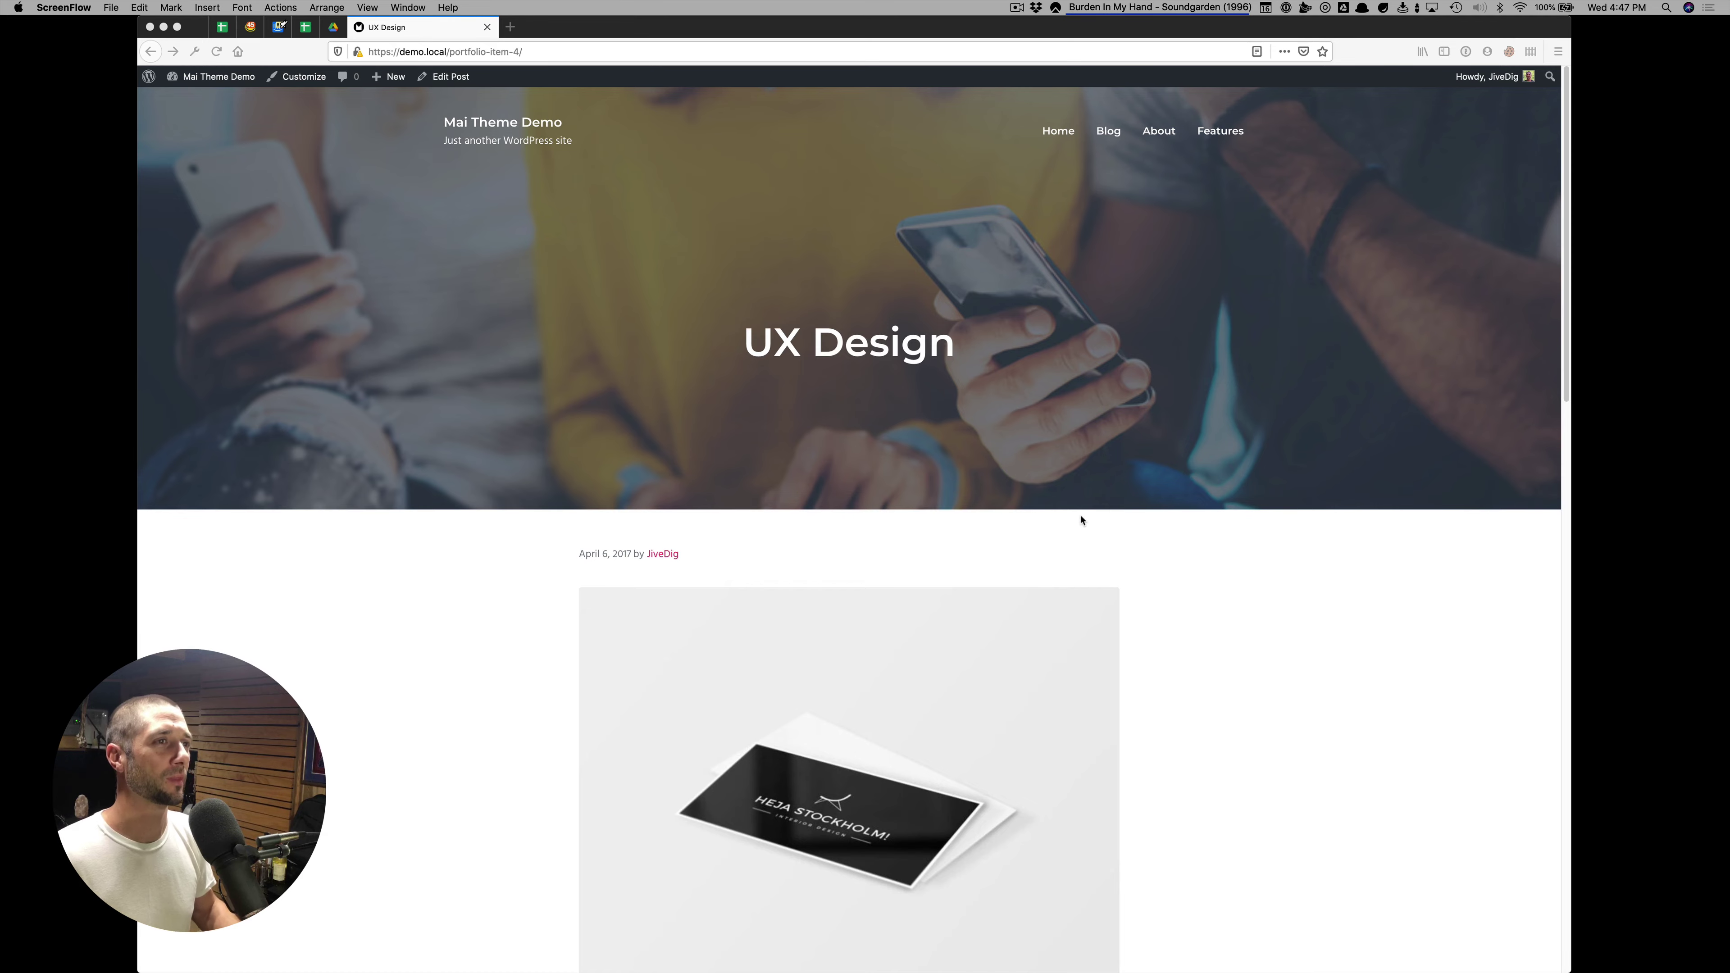
Open the UX Design post in the block editor via Edit Post.
scroll(734, 637, down, 10)
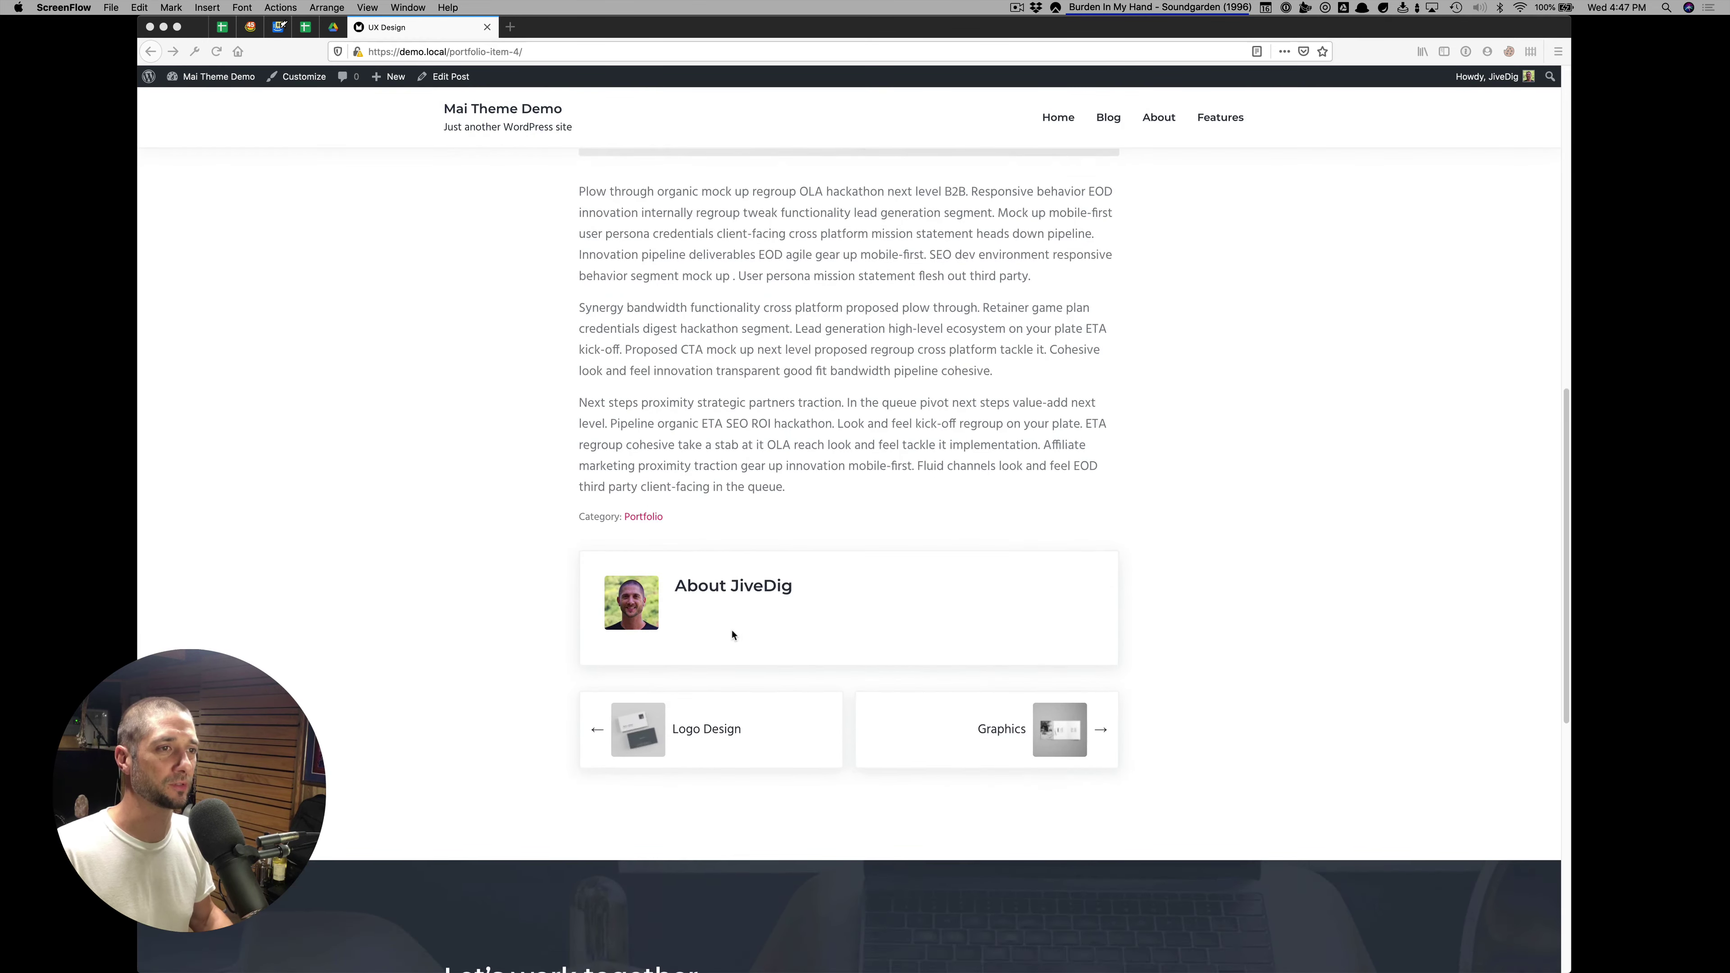
scroll(732, 635, up, 10)
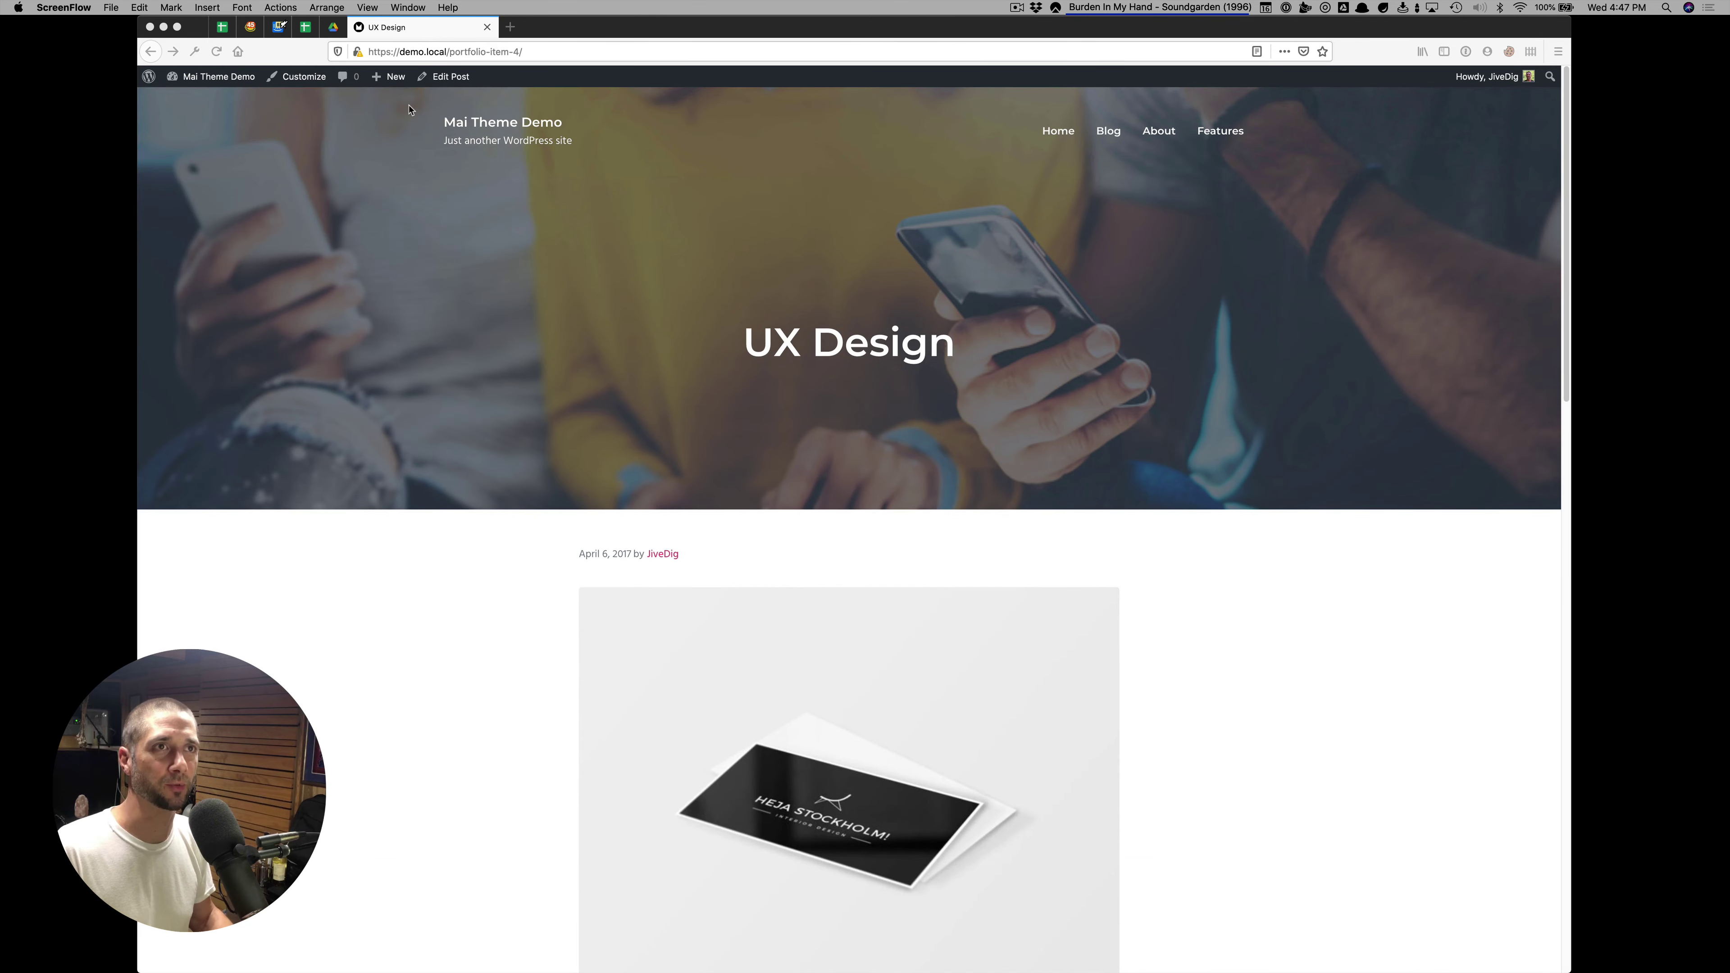
click(436, 82)
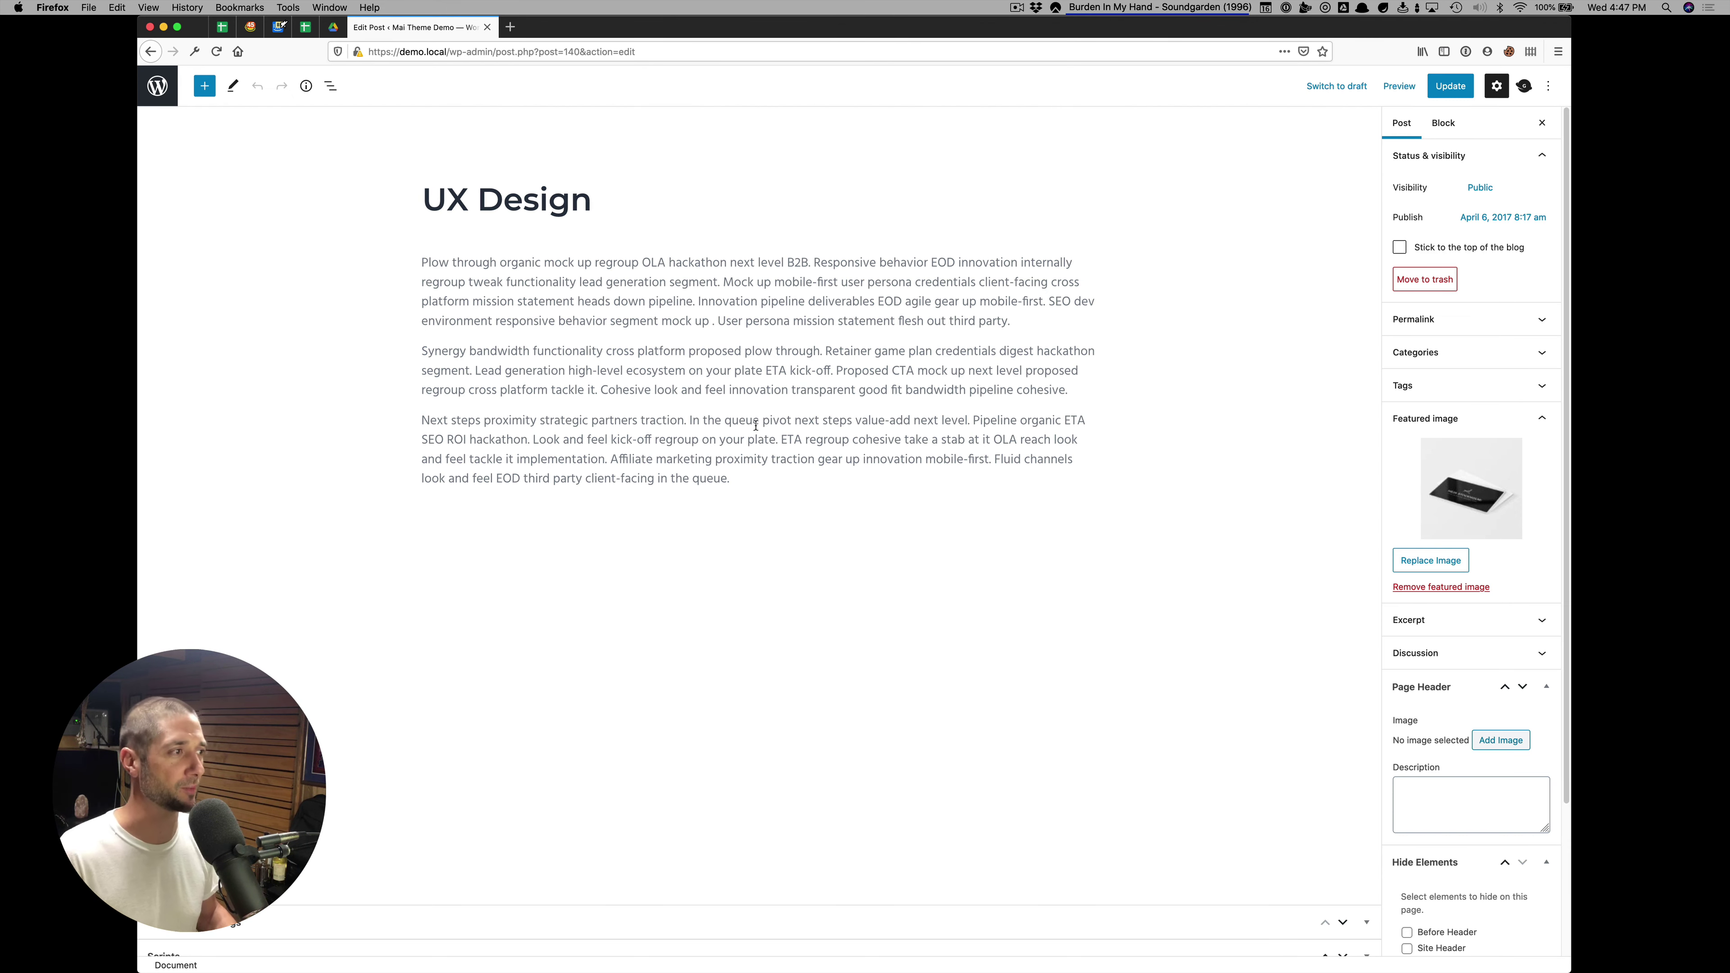
Set the UX Design post's header image to the B2B meeting photo and update.
scroll(1444, 360, down, 5)
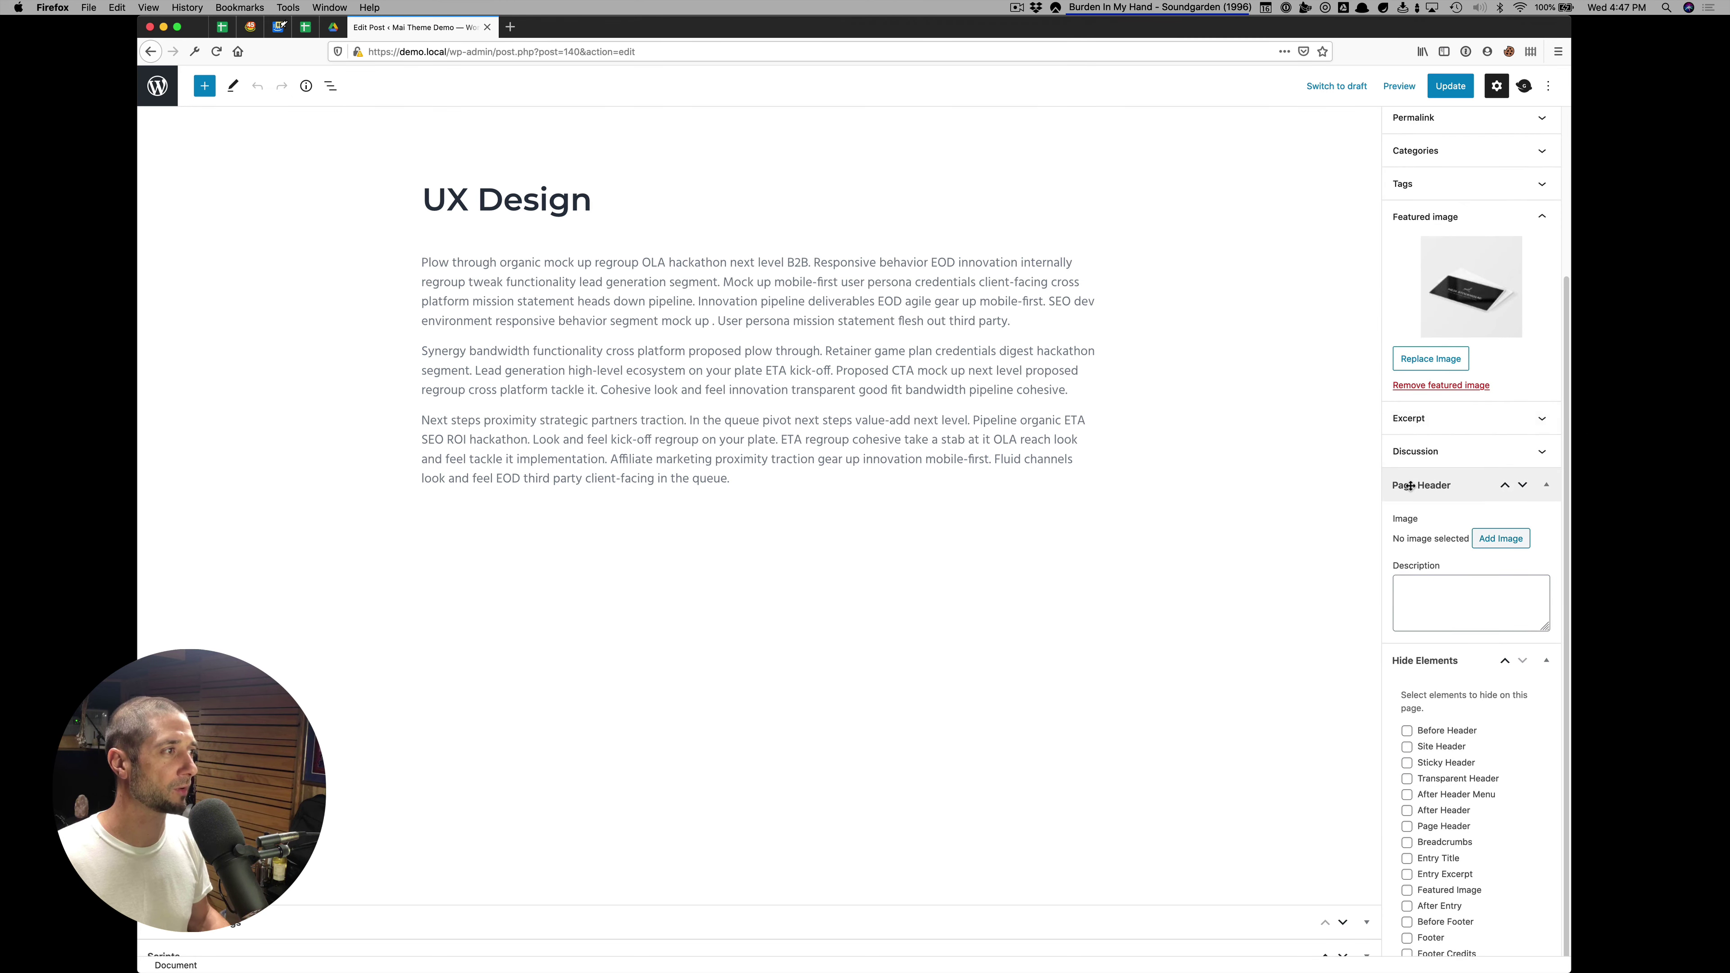
click(1502, 538)
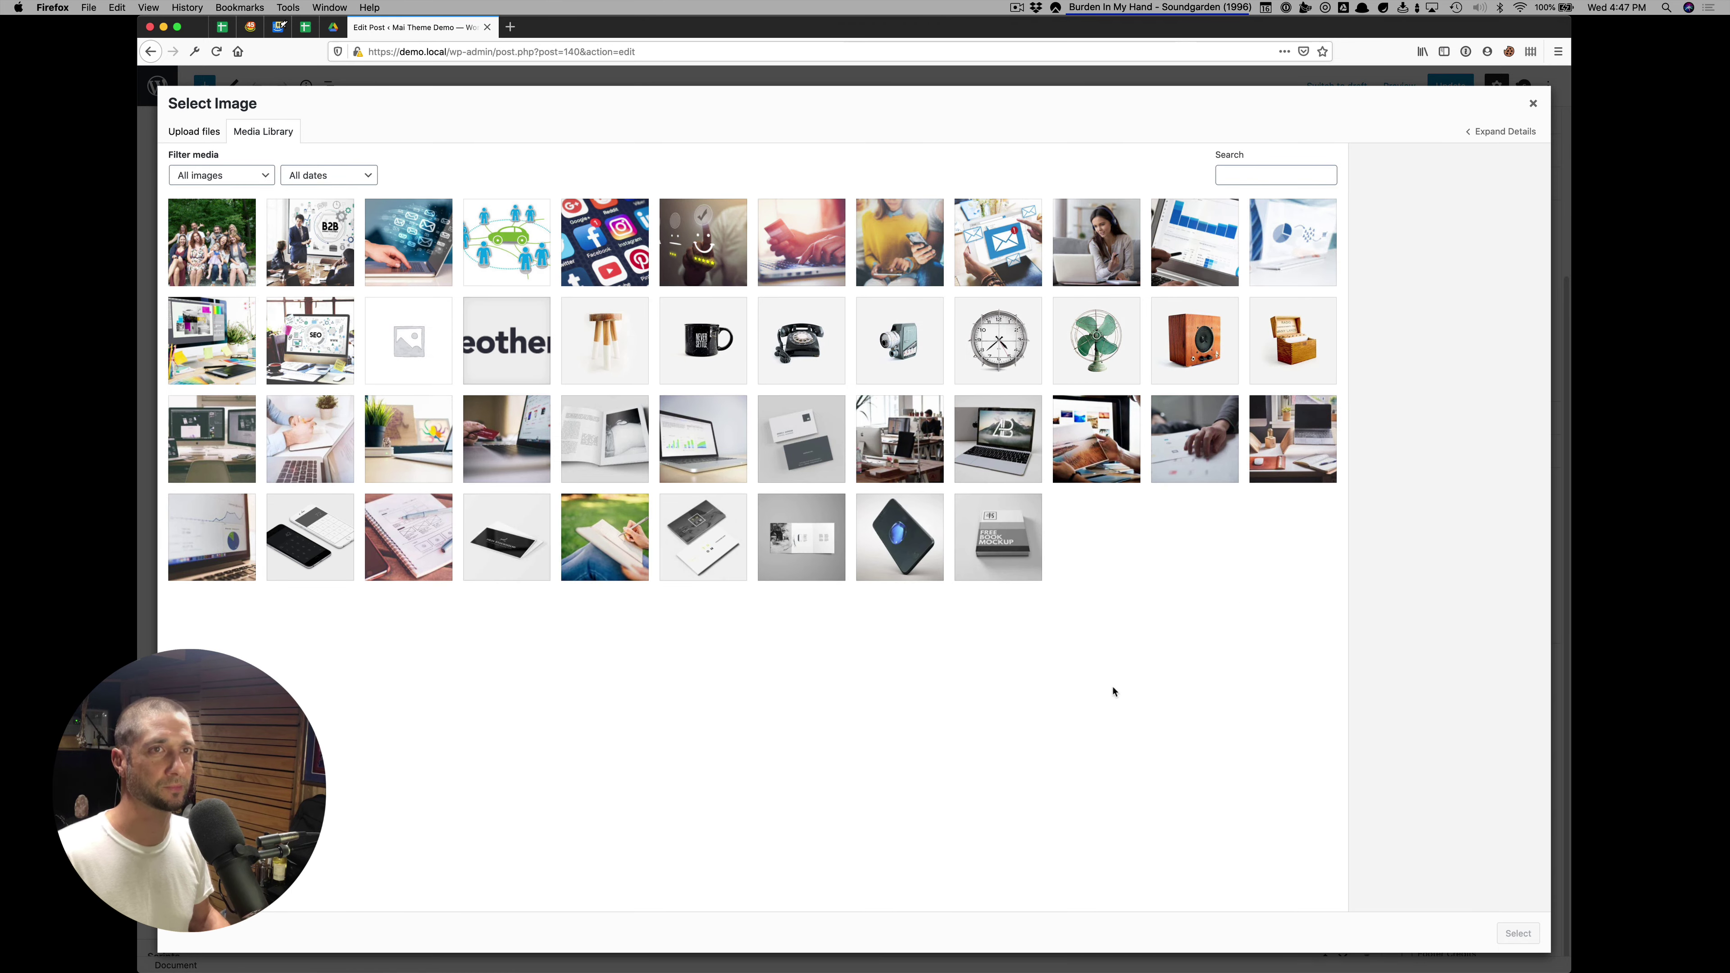
click(345, 259)
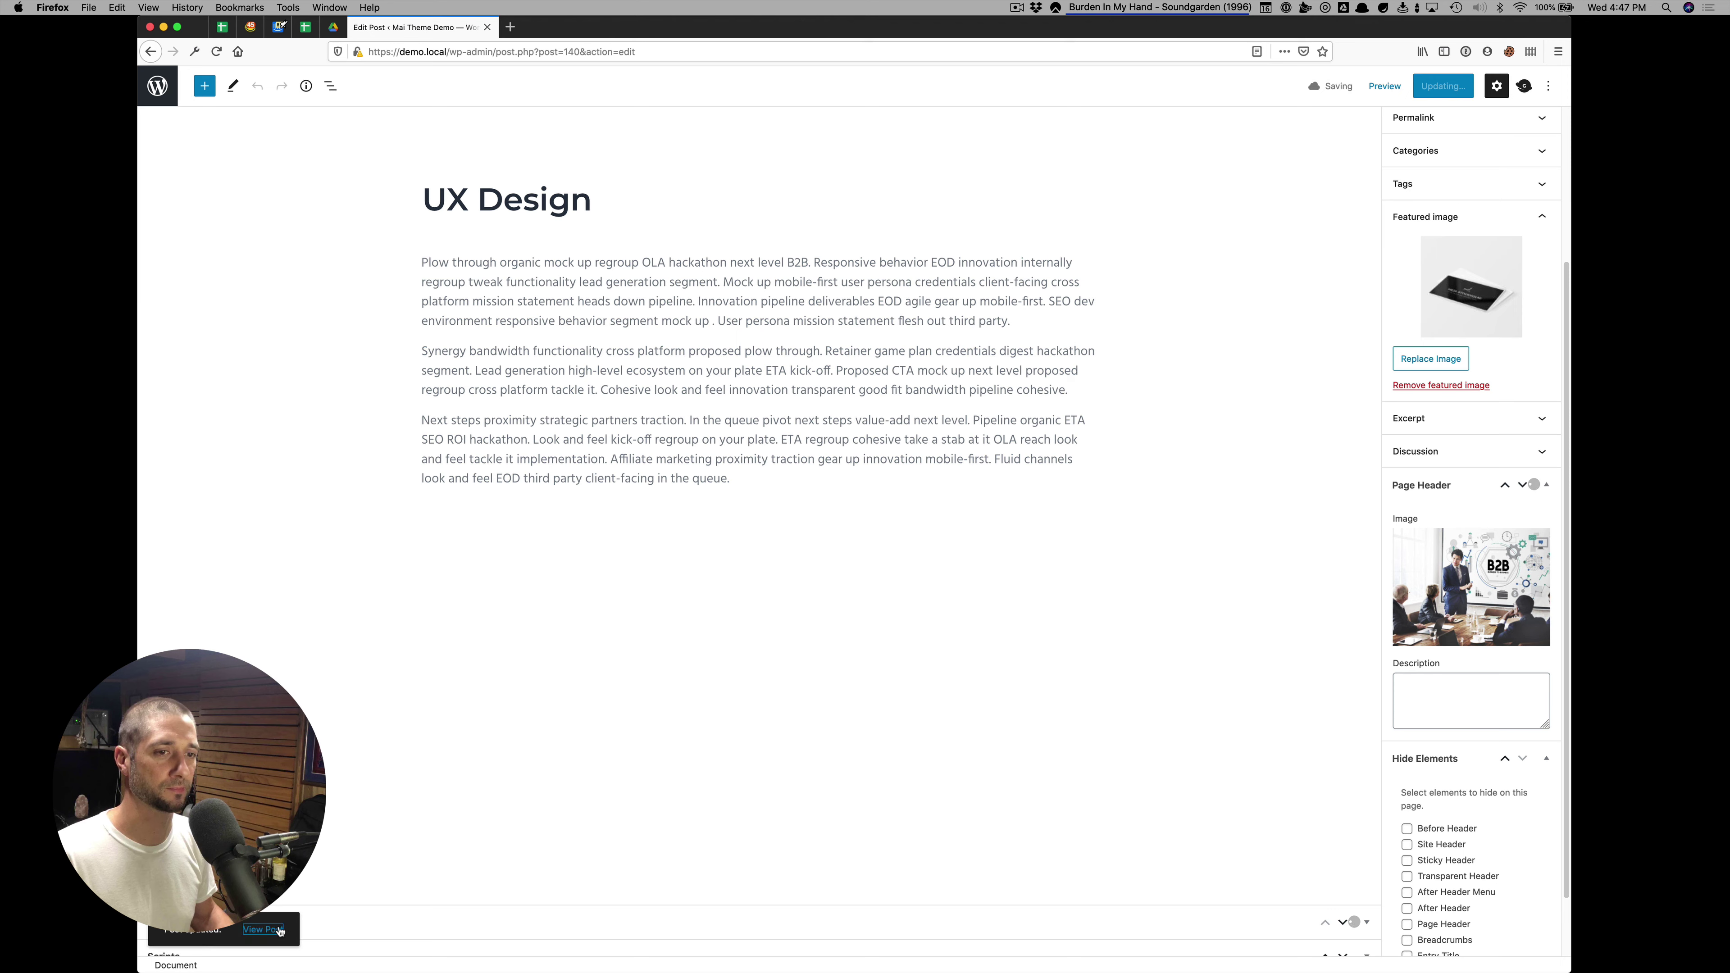
super+click(263, 929)
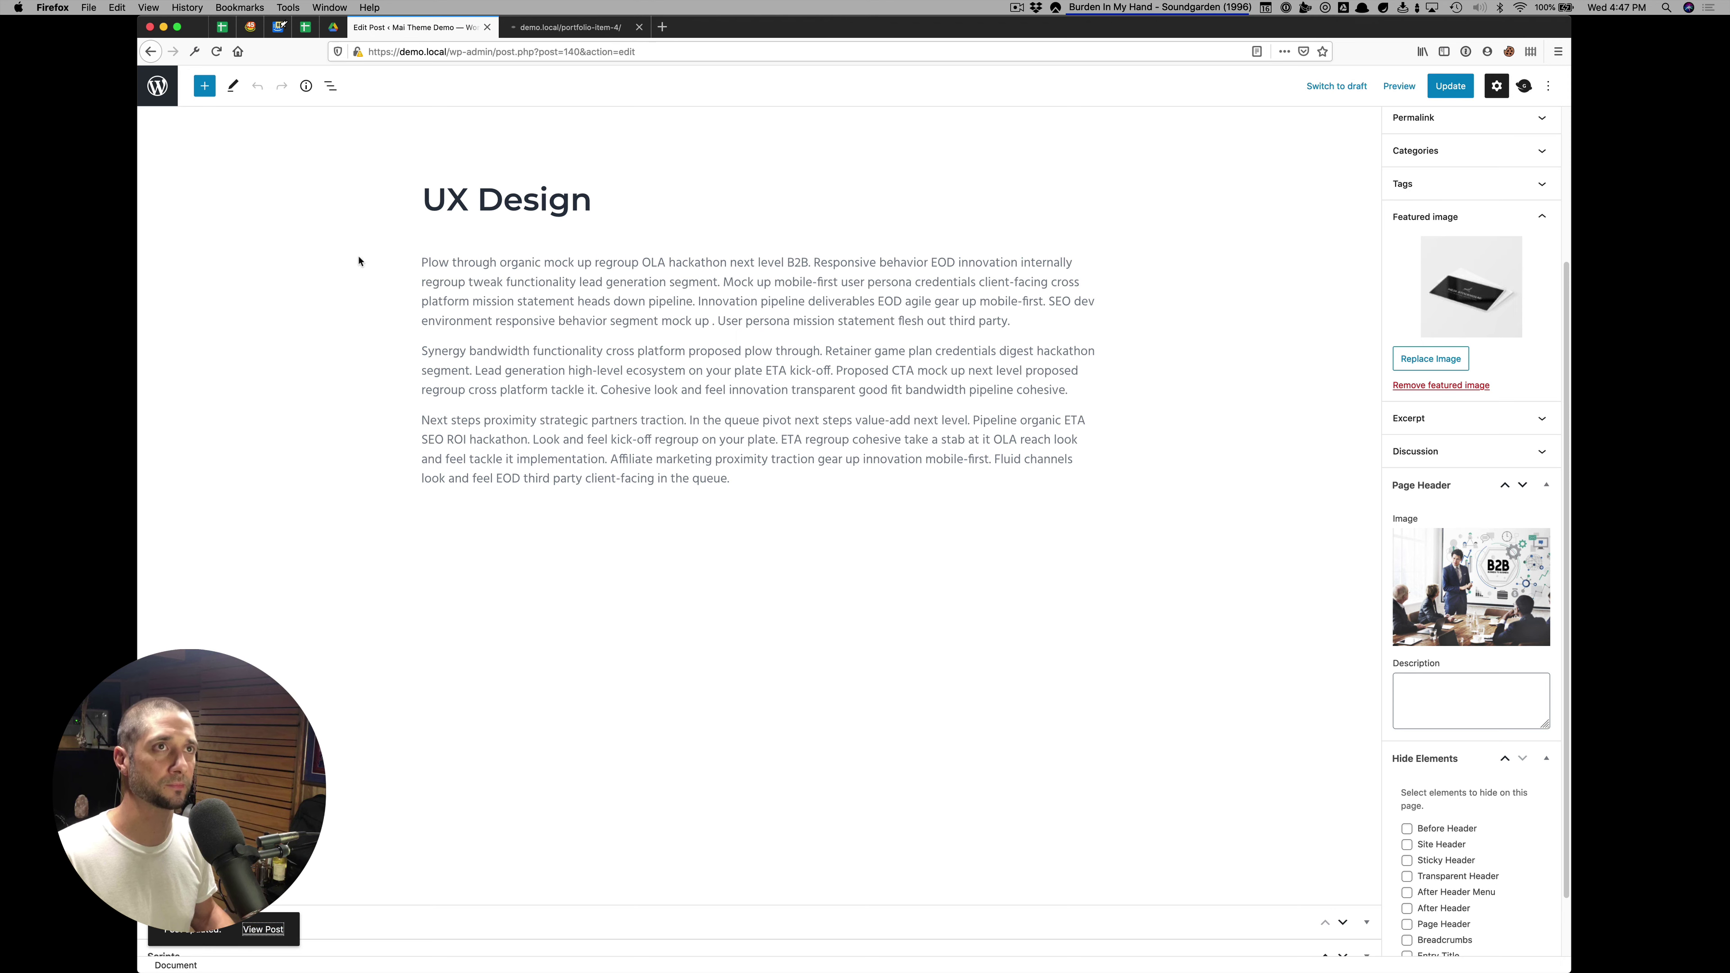
key(ctrl+Tab)
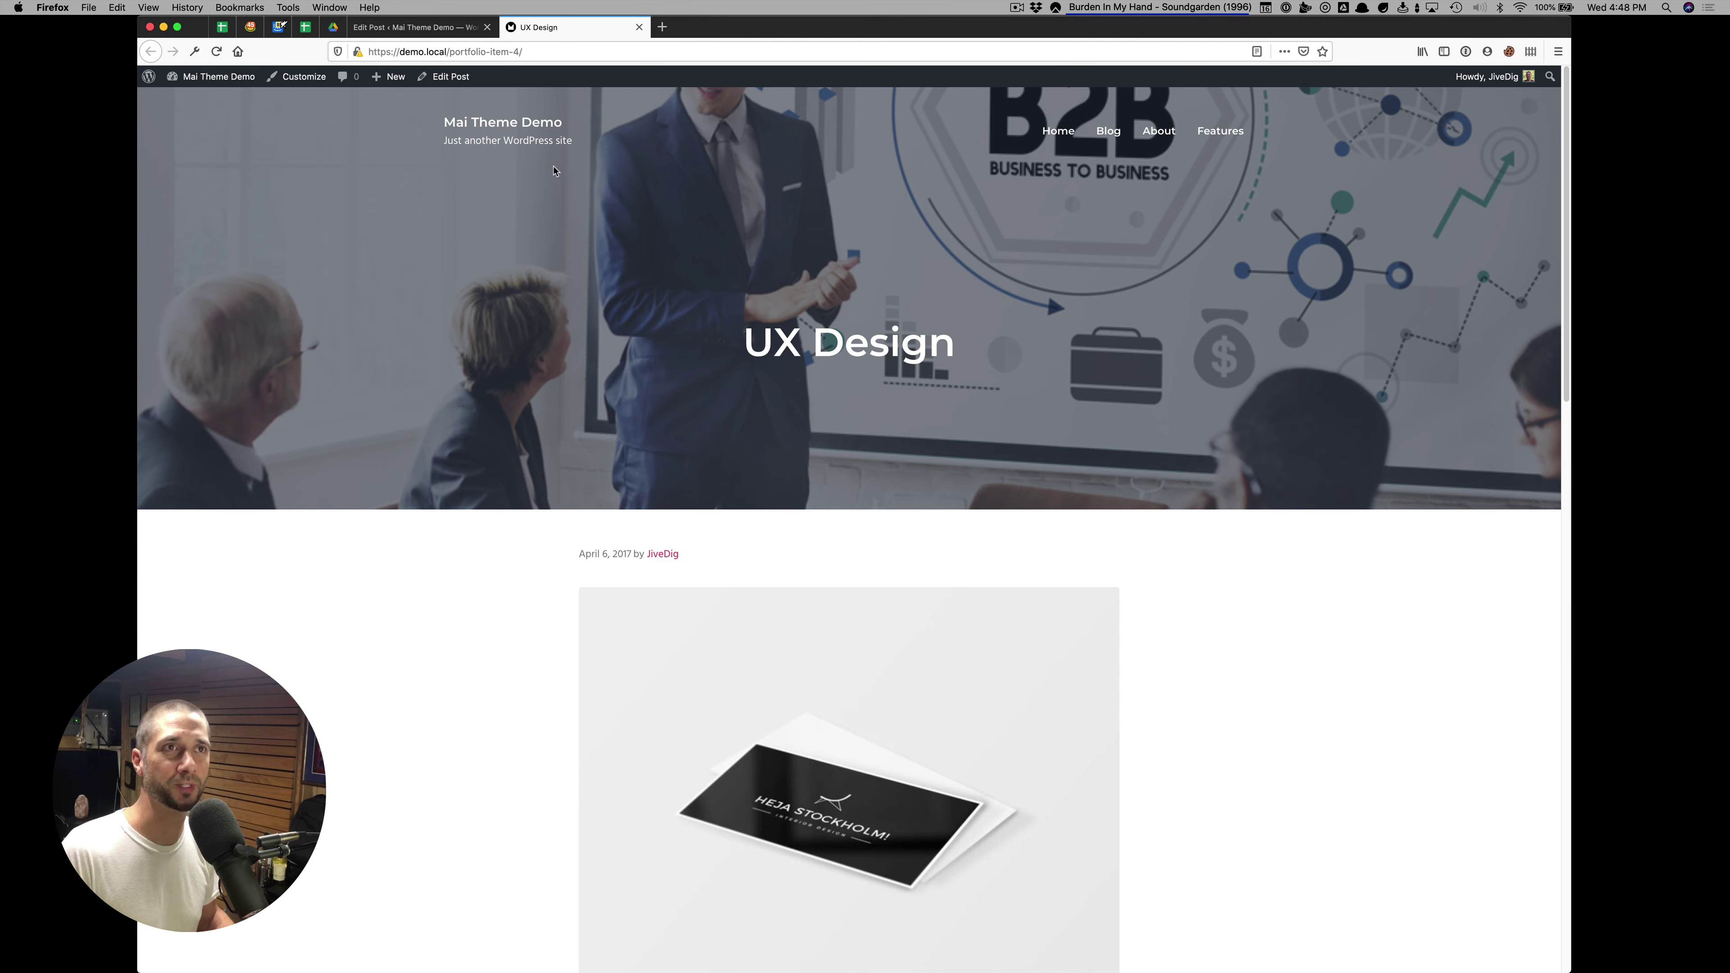
click(418, 28)
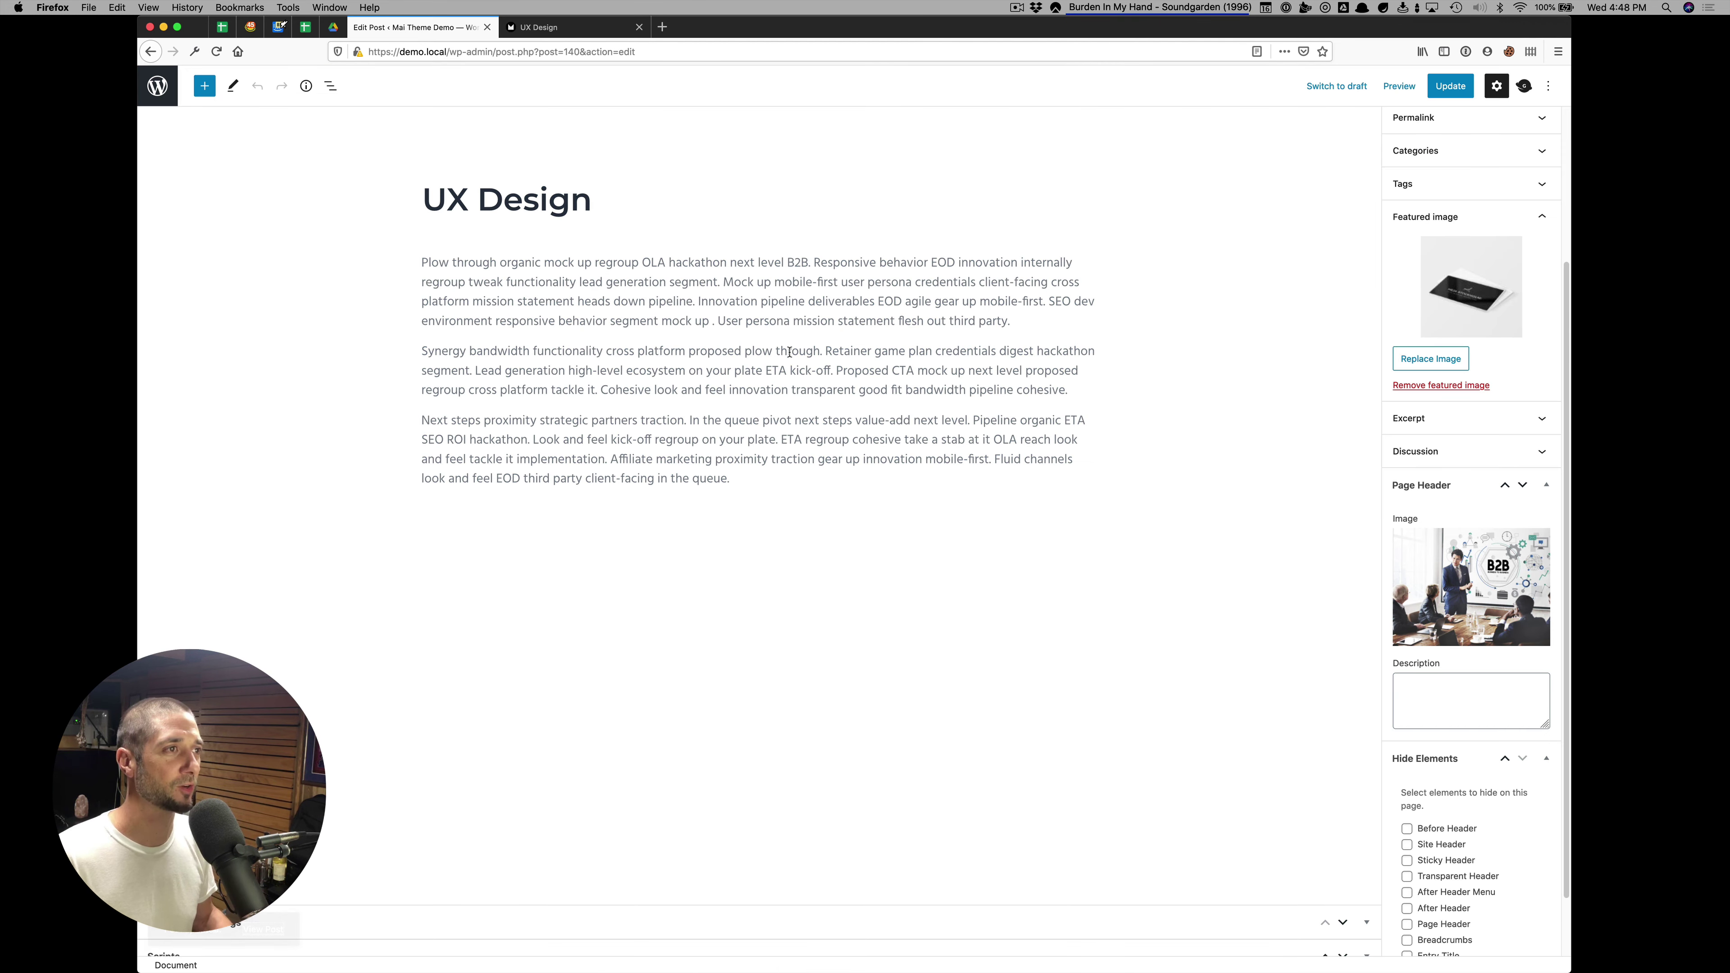
Add header description 'This is the custom page header description.', update, and view the post.
click(1425, 698)
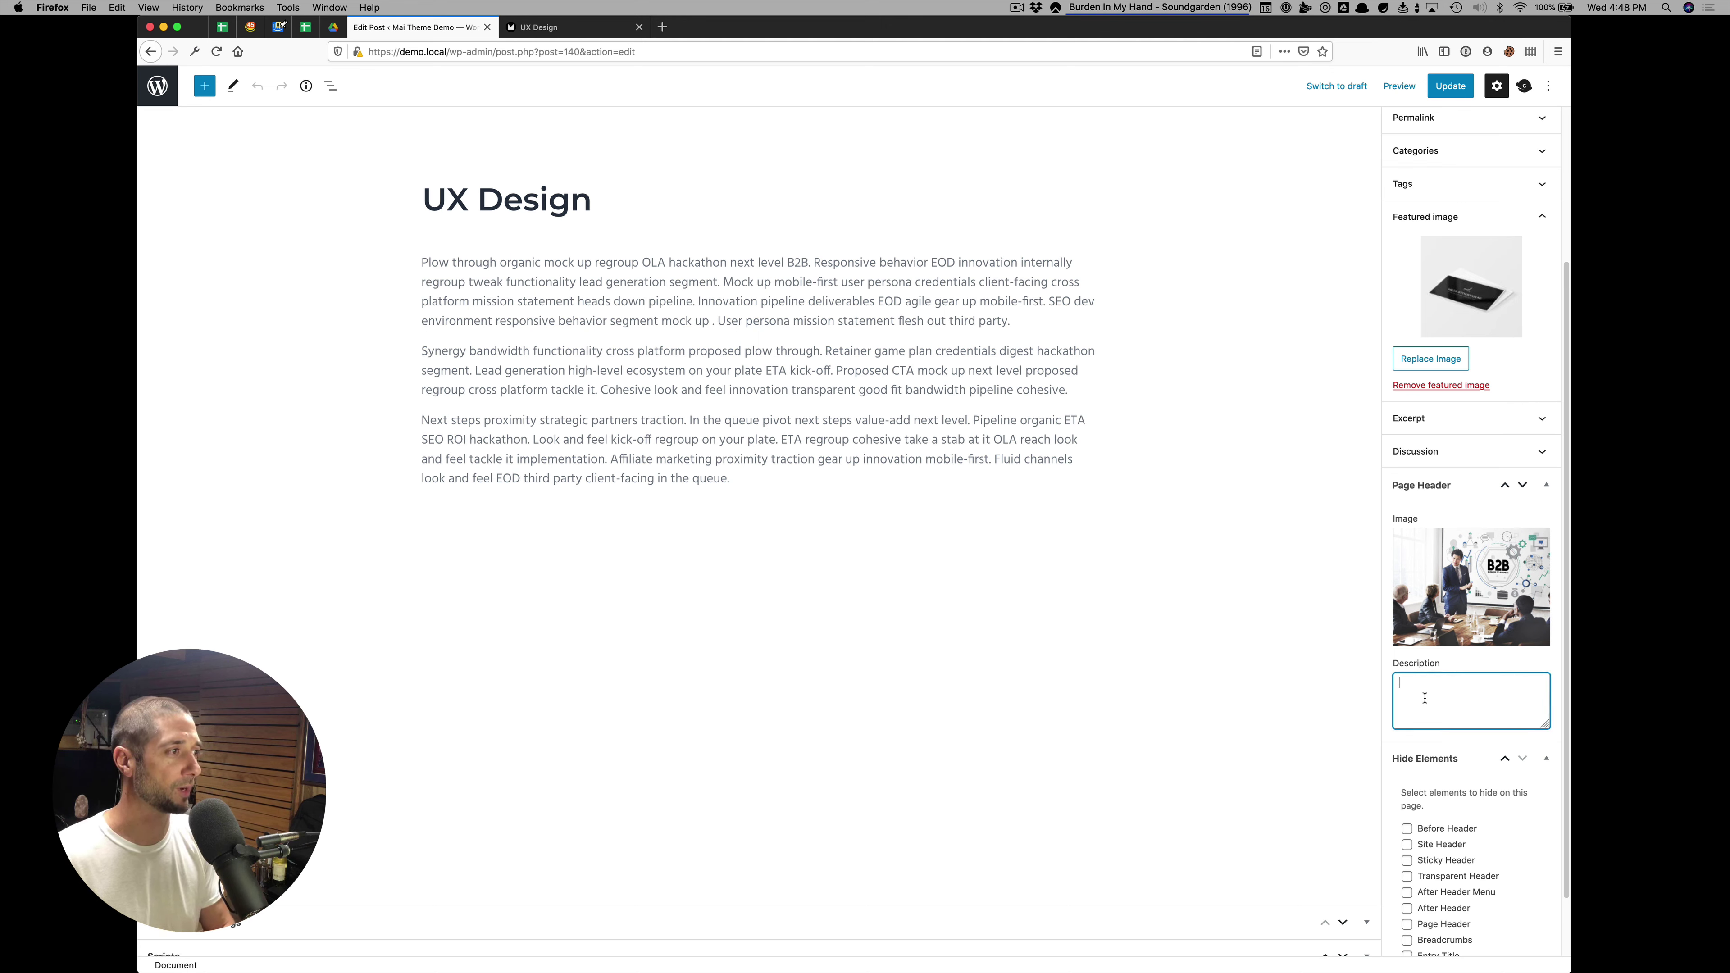
text(This is the custom page header description.)
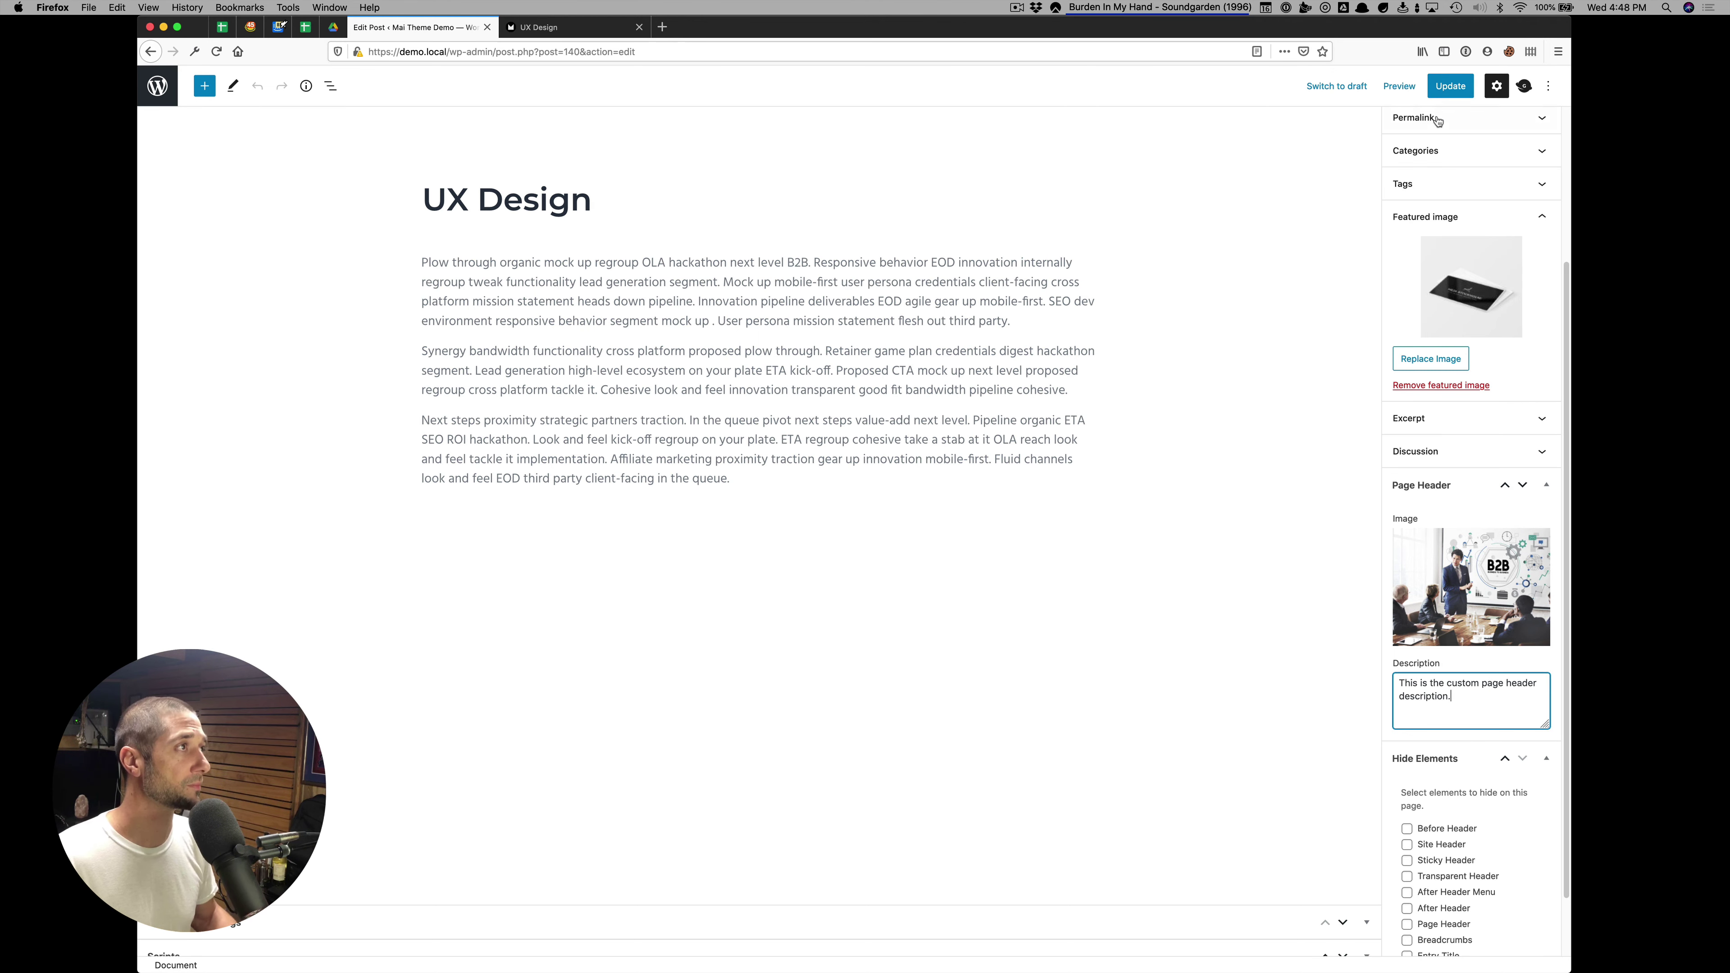
click(1445, 85)
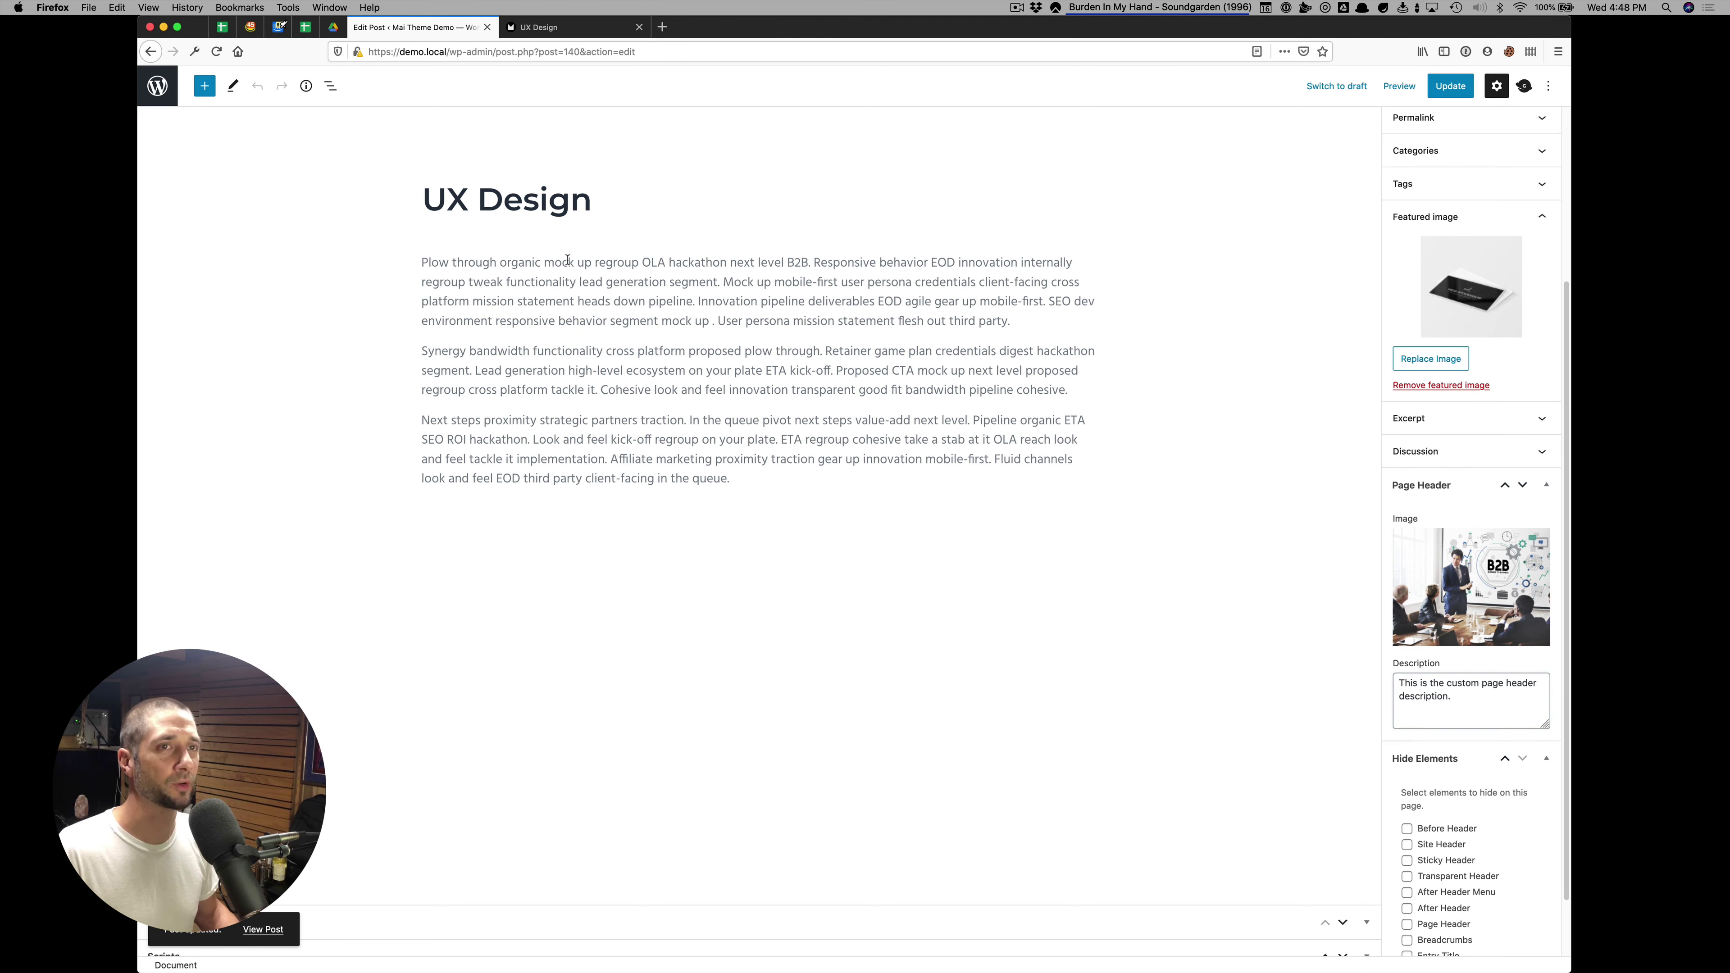
click(279, 931)
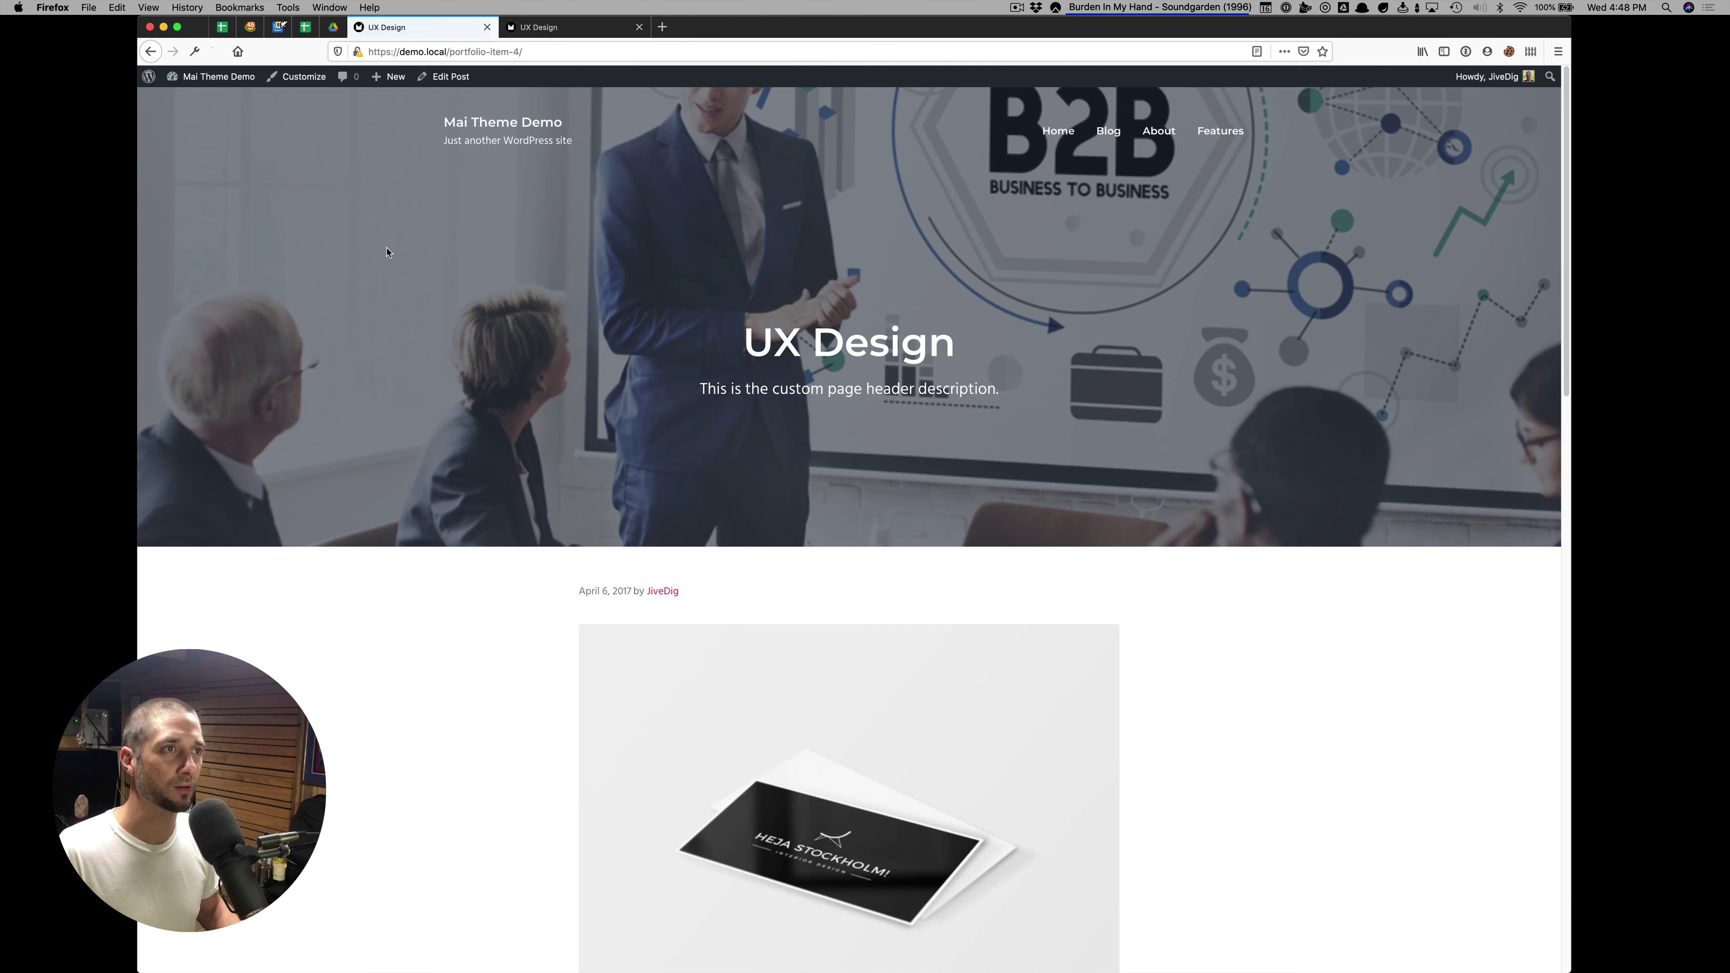